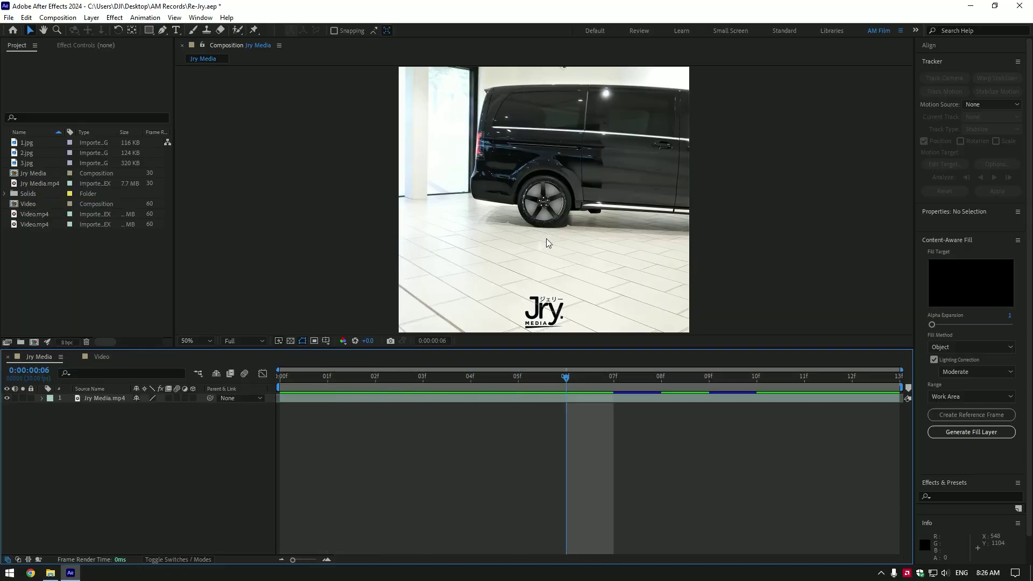
# Scrub through the Jry Media composition to examine how the wheel changes between frames
pyautogui.press('/')
pyautogui.moveTo(638, 385); pyautogui.dragTo(401, 370)
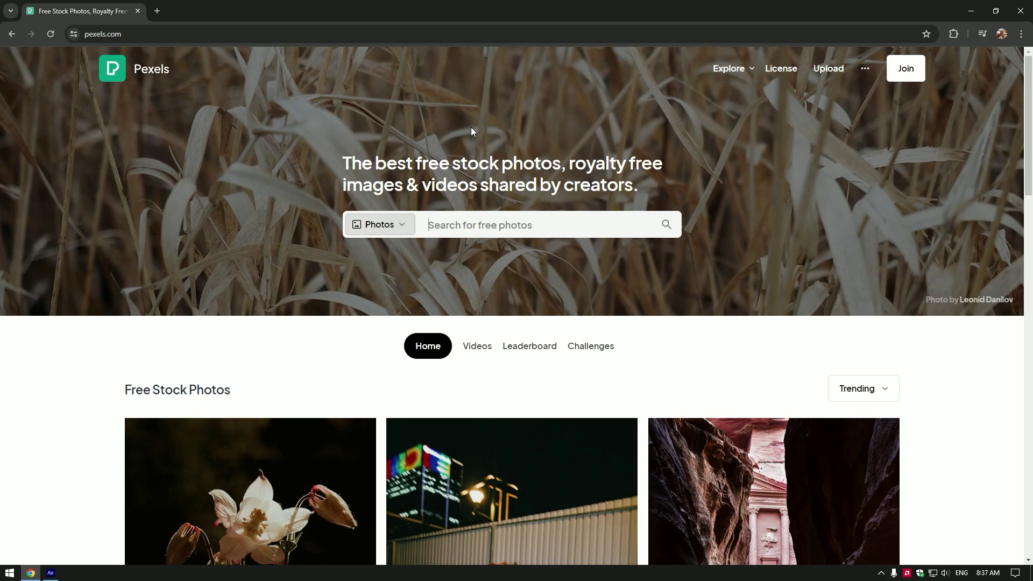
# Switch to Pexels in the browser, search photos for "wheel" and open the black car's alloy wheel photo
pyautogui.scroll(-2, 471, 127)
pyautogui.click(462, 118)
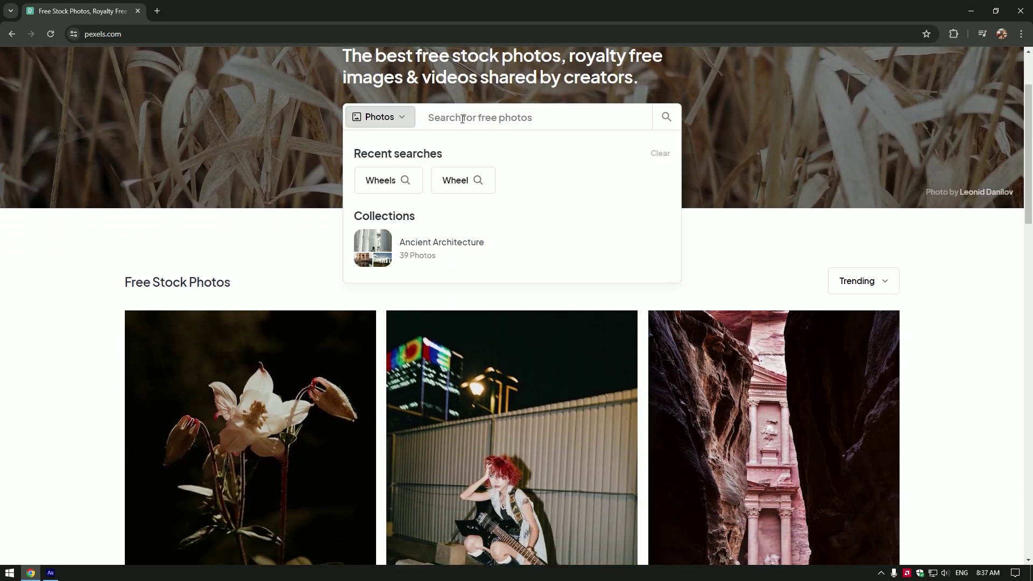
pyautogui.write('wheel')
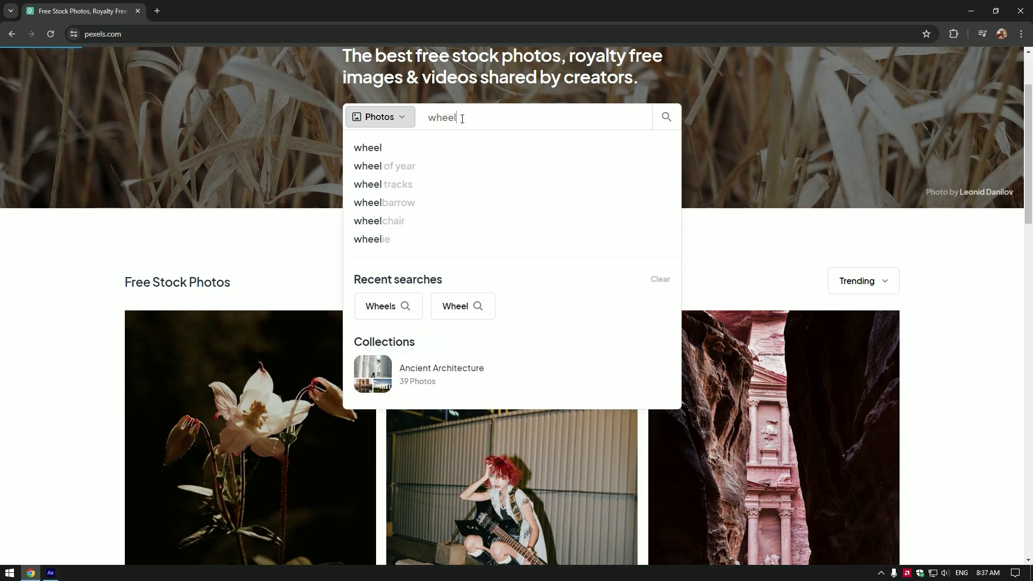
pyautogui.press('Return')
pyautogui.scroll(-1, 465, 125)
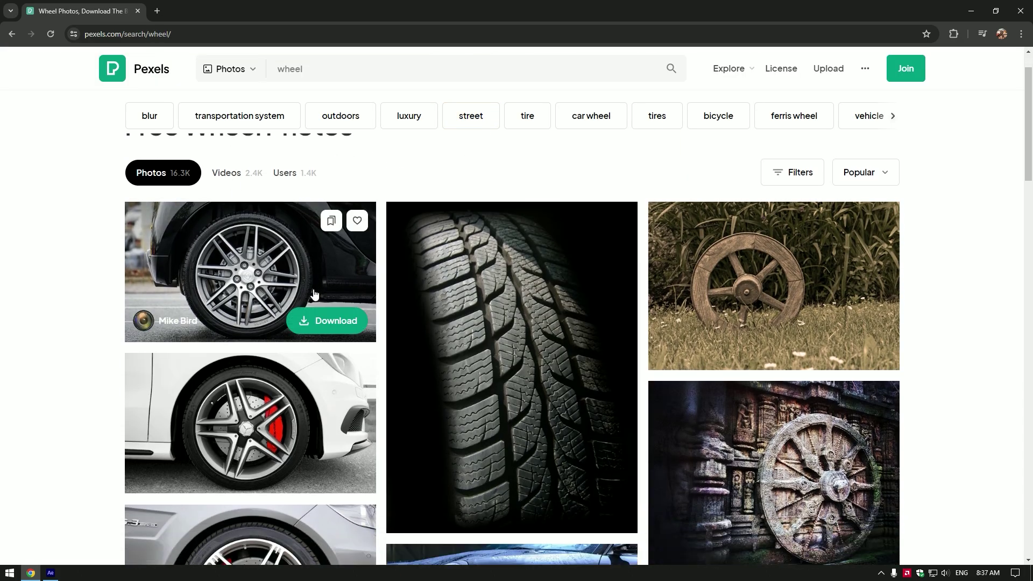
pyautogui.click(234, 254)
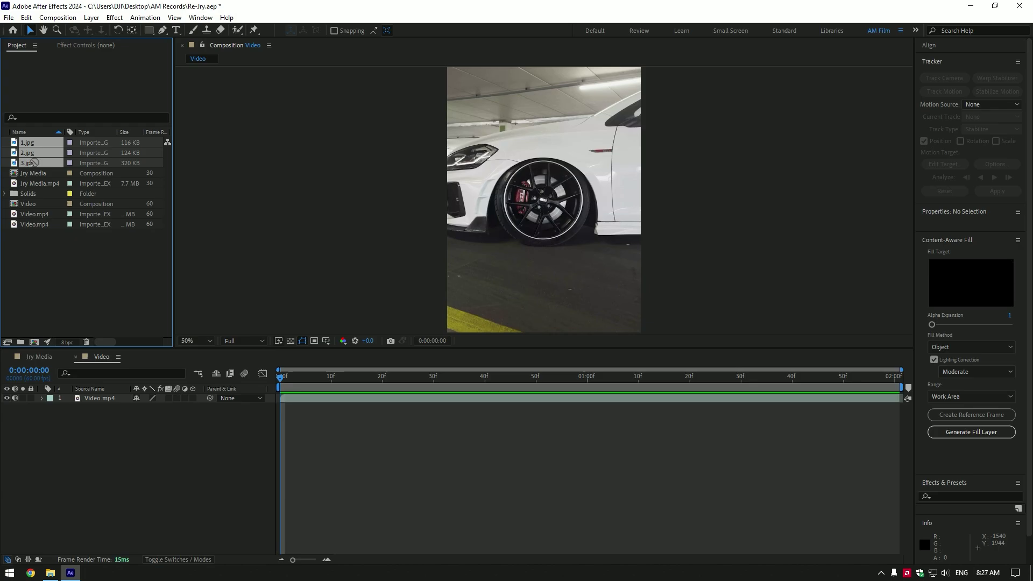
# Add 1.jpg, 2.jpg and 3.jpg to the Video composition above Video.mp4
pyautogui.moveTo(34, 162); pyautogui.dragTo(93, 400)
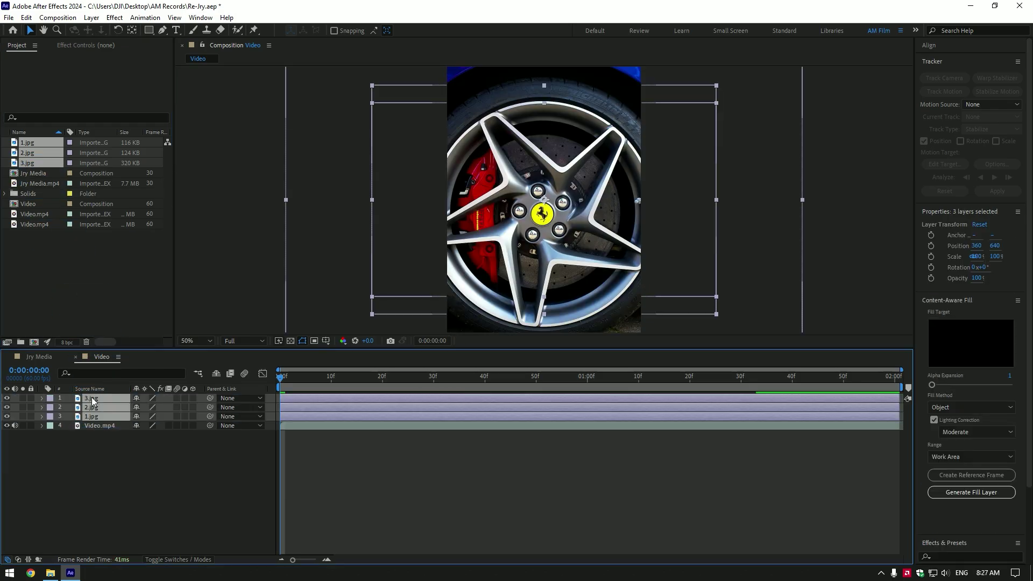
pyautogui.click(128, 437)
# Hide the 2.jpg and 3.jpg layers and scale the 1.jpg layer to 60%
pyautogui.click(96, 415)
pyautogui.press('s')
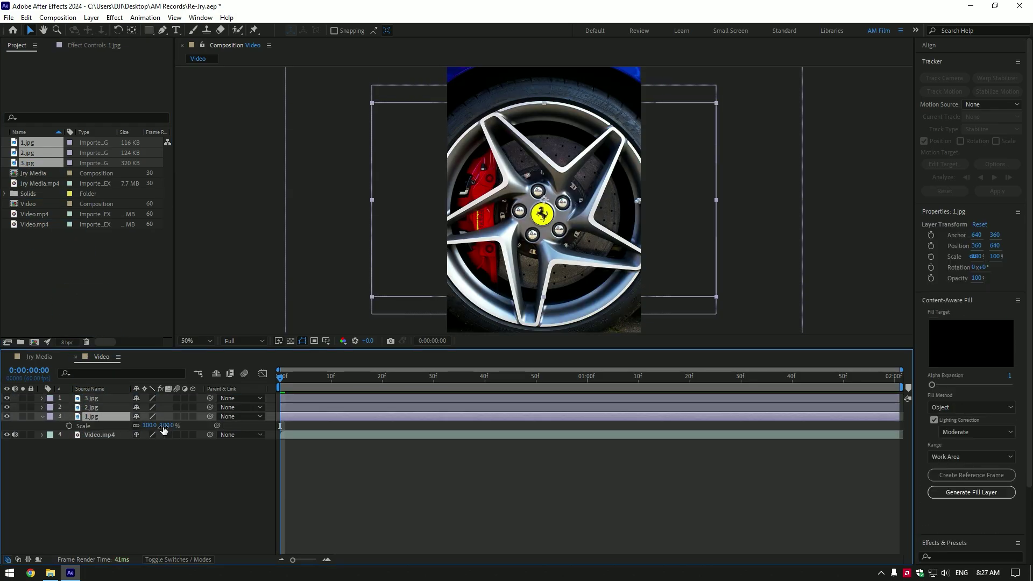
pyautogui.click(6, 408)
pyautogui.click(7, 399)
pyautogui.moveTo(168, 426); pyautogui.dragTo(147, 425)
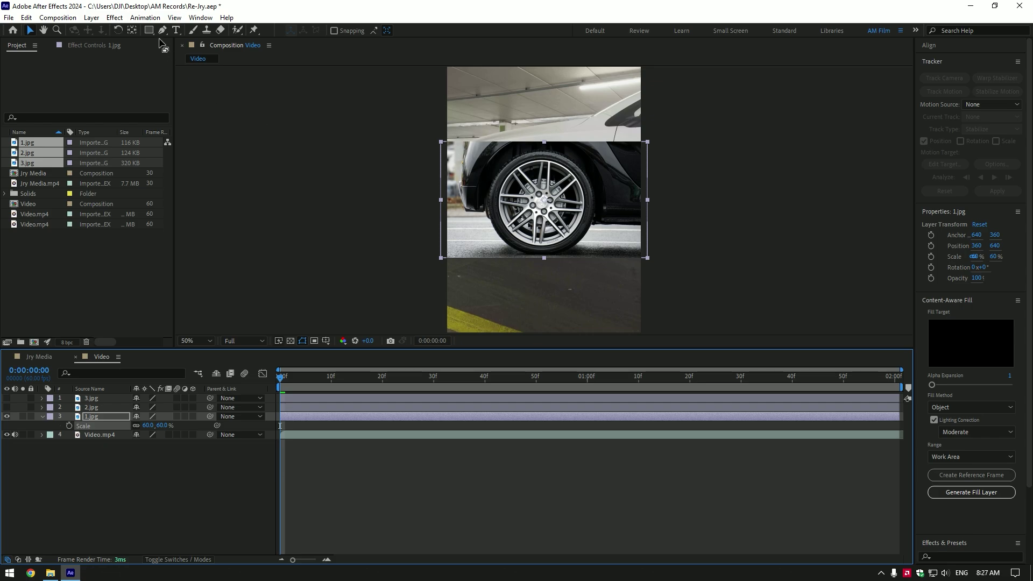
# Apply the Mocha AE effect to the 1.jpg layer
pyautogui.moveTo(160, 43); pyautogui.dragTo(190, 53)
pyautogui.click(239, 30)
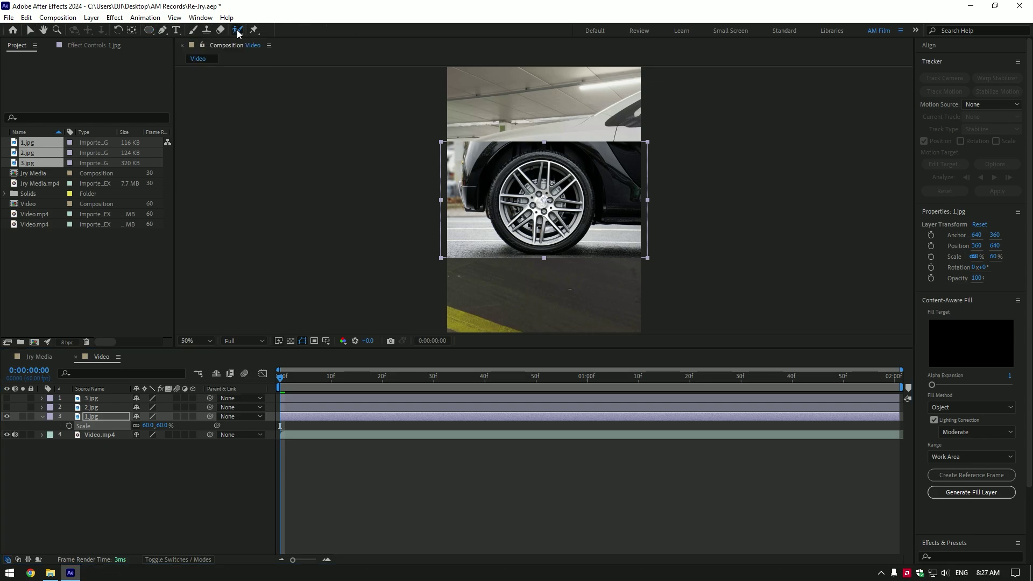
pyautogui.hotkey('ctrl', 'space')
pyautogui.write('mocha')
pyautogui.press('Return')
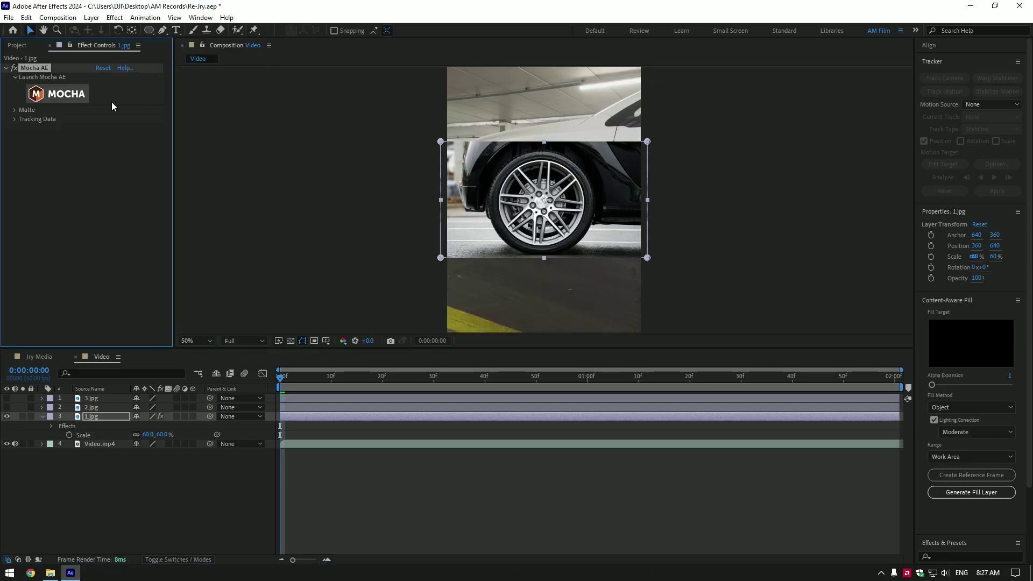
# Outline the rim of 1.jpg with an elliptical spline in Mocha, save it, and enable Apply Matte on the layer
pyautogui.click(62, 94)
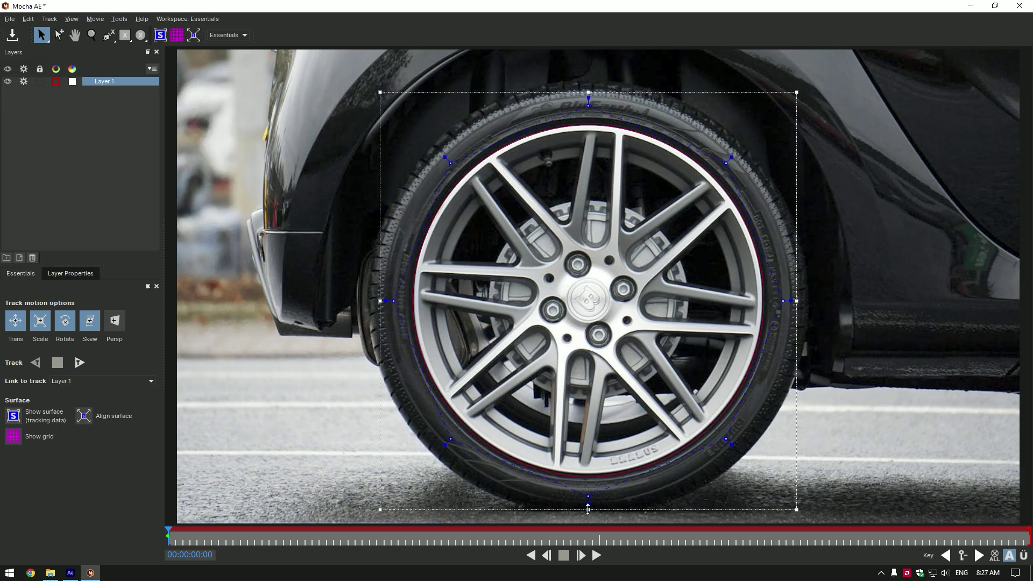
pyautogui.moveTo(588, 509); pyautogui.dragTo(589, 507)
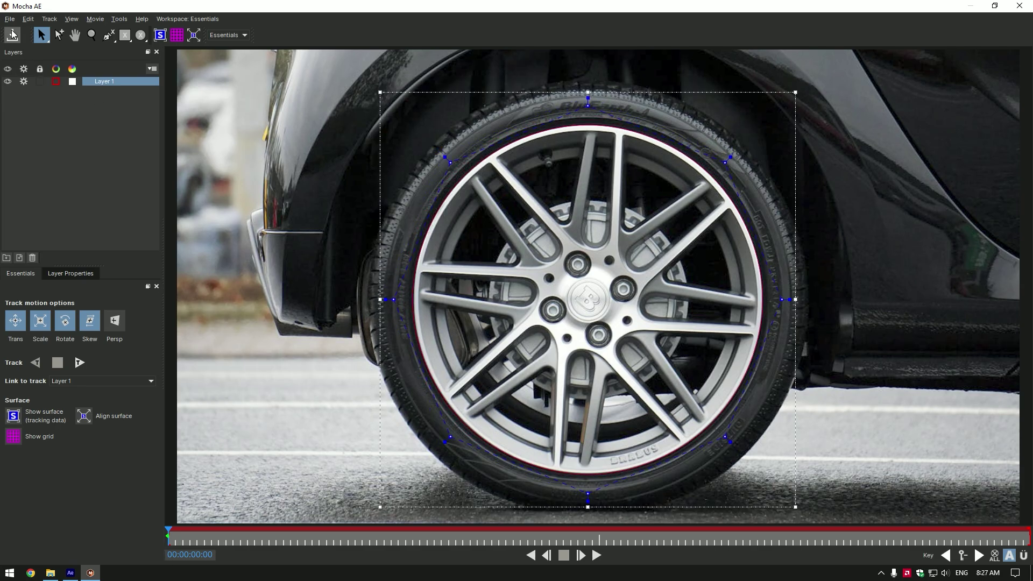
pyautogui.click(13, 35)
pyautogui.click(1019, 6)
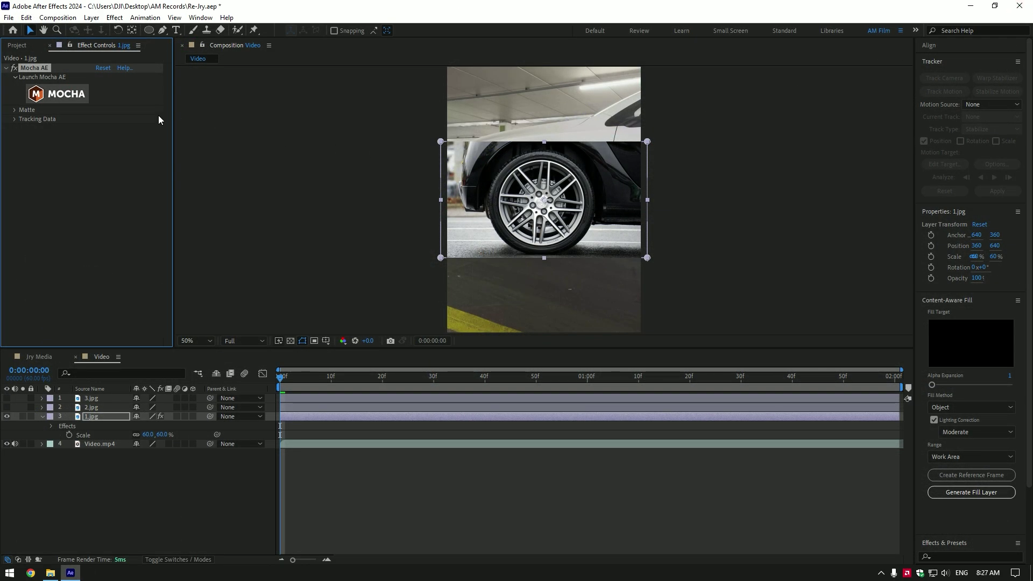
pyautogui.click(98, 128)
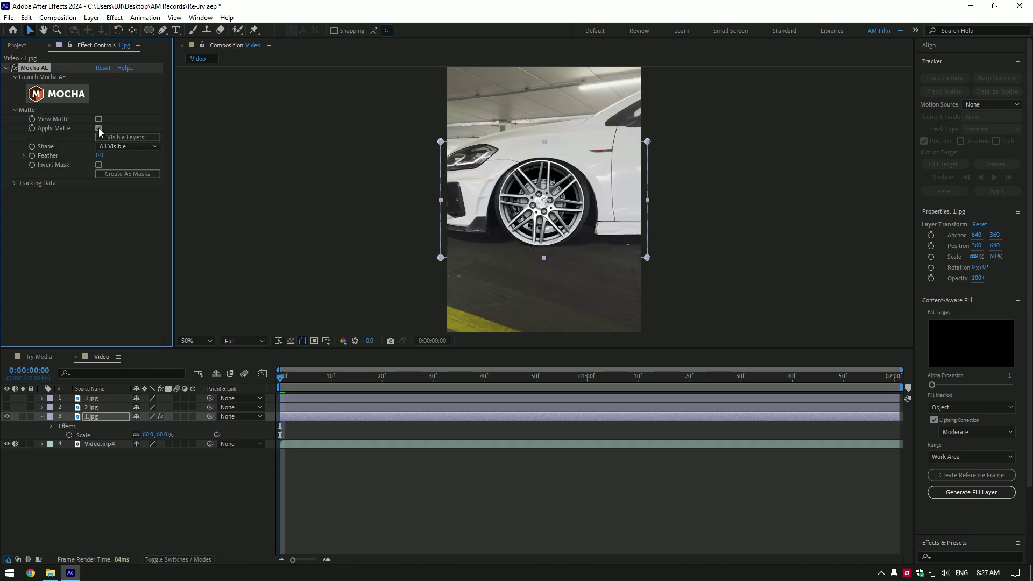
pyautogui.click(42, 417)
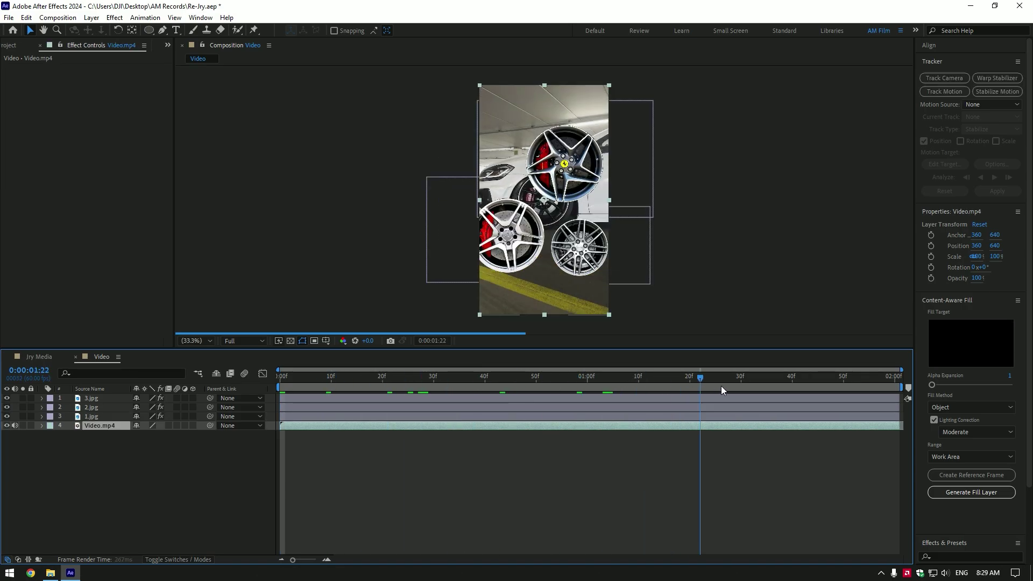
# Return to the first frame, hide all three wheel image layers and run the 3D Camera Tracker on Video.mp4
pyautogui.moveTo(666, 385); pyautogui.dragTo(241, 389)
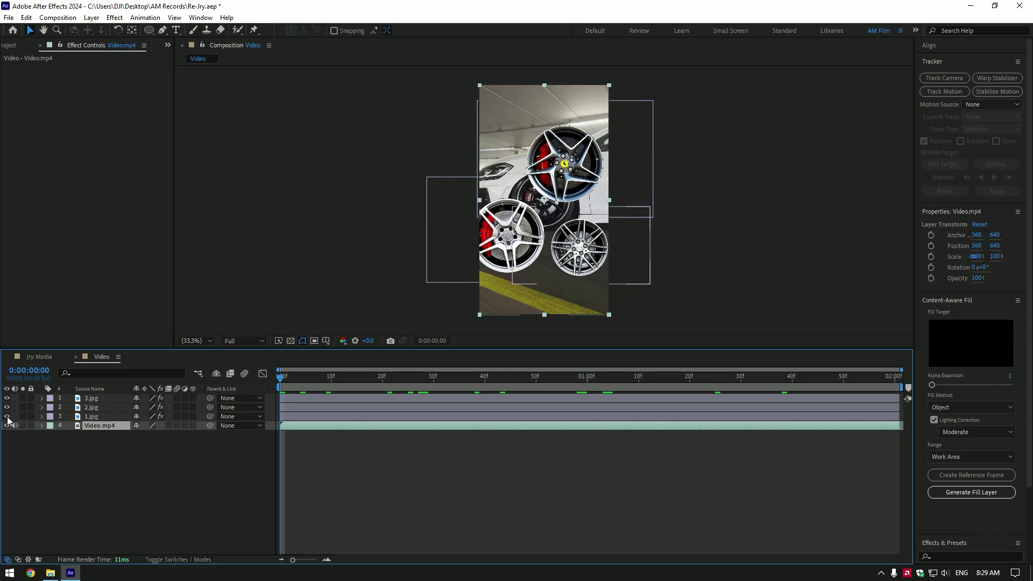
pyautogui.moveTo(8, 418); pyautogui.dragTo(2, 401)
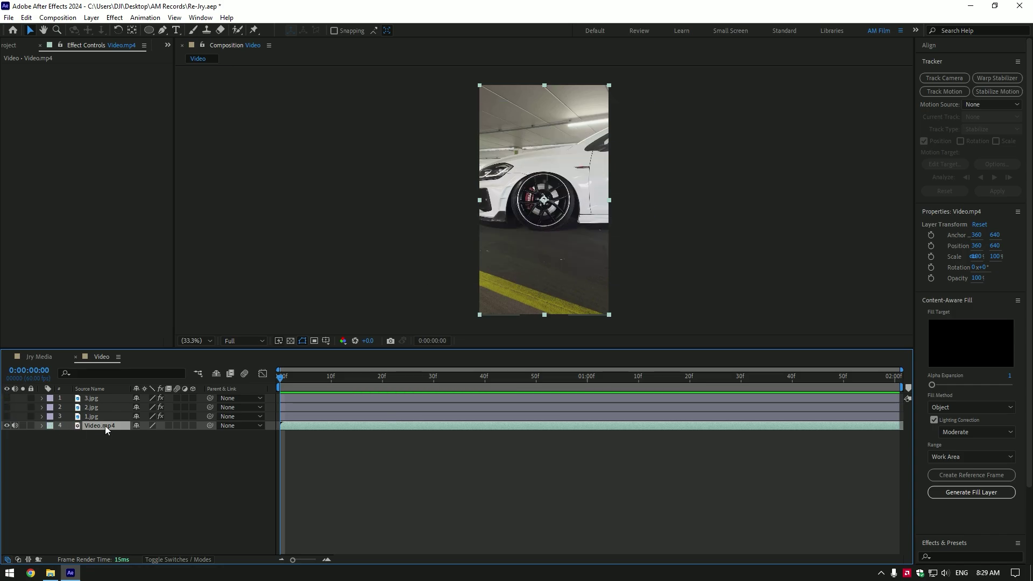
pyautogui.click(947, 78)
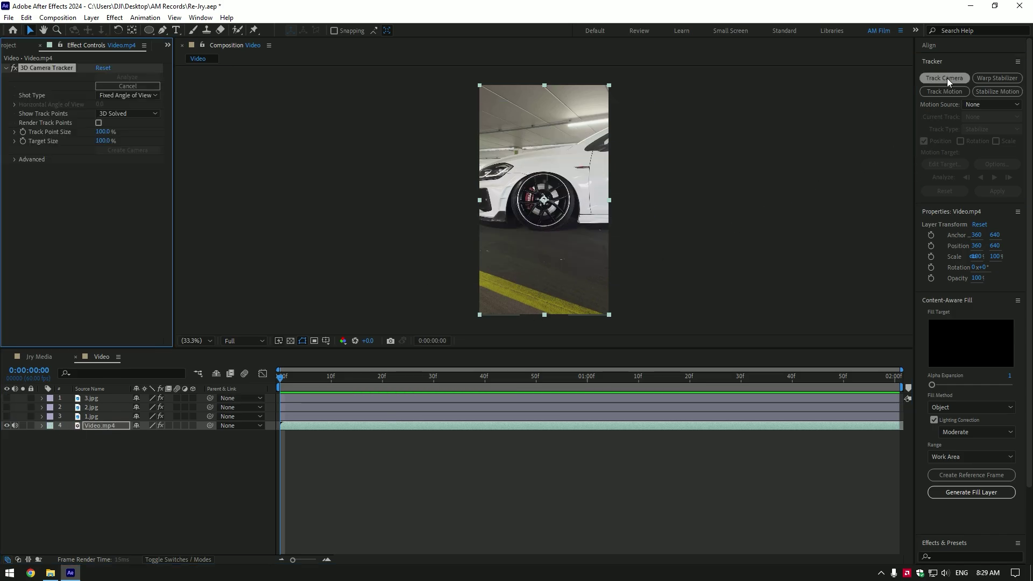
# Align the tracking target on the car's wheel and create a null and camera from the selected track points
pyautogui.scroll(1, 543, 199)
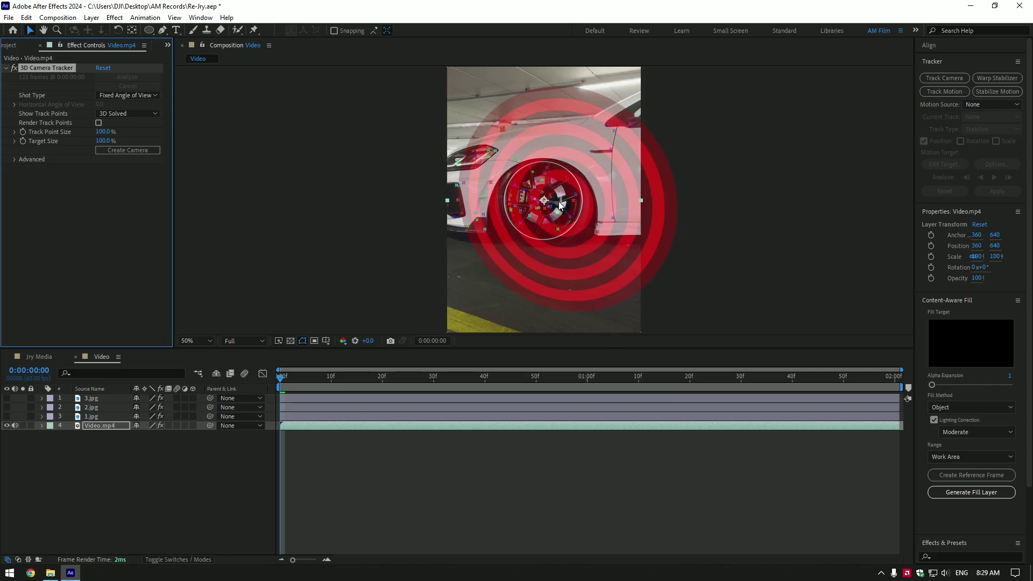
pyautogui.moveTo(559, 202)
pyautogui.mouseDown()
pyautogui.moveTo(551, 222)
pyautogui.moveTo(542, 164)
pyautogui.moveTo(559, 229)
pyautogui.mouseUp()
pyautogui.rightClick(550, 199)
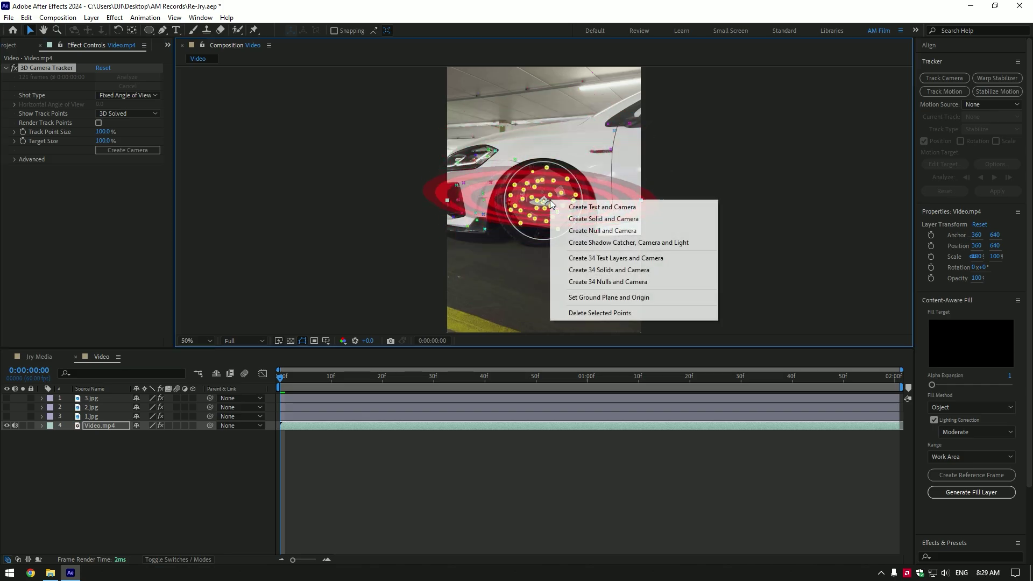
pyautogui.click(622, 231)
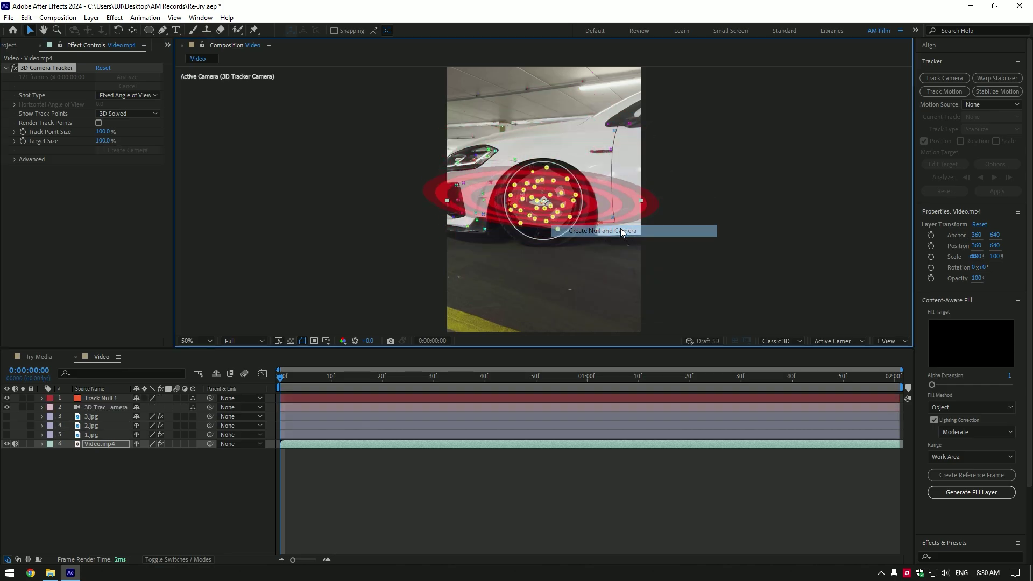
# Show the 1.jpg layer, parent it to Track Null 1 and make it a 3D layer
pyautogui.click(7, 435)
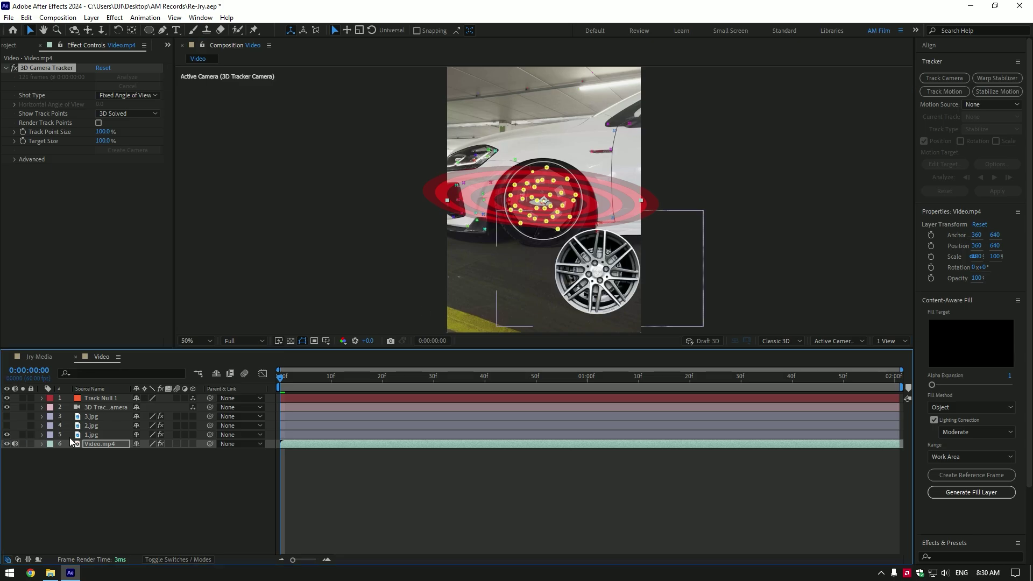
pyautogui.click(97, 435)
pyautogui.moveTo(166, 424); pyautogui.dragTo(95, 399)
pyautogui.click(189, 433)
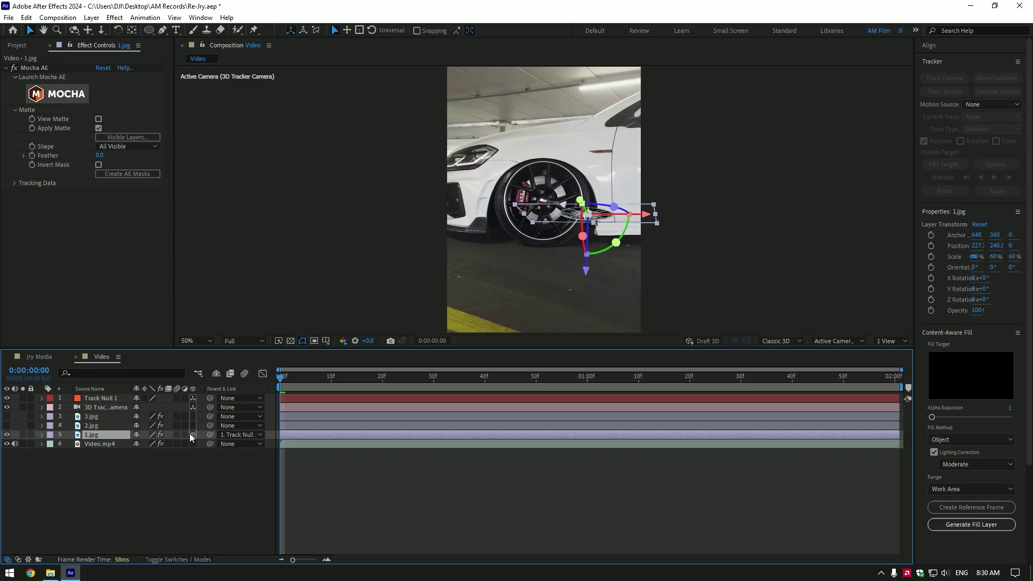
# Move and rotate the 1.jpg rim to cover the car's wheel, scale it to 91%, and preview the tracking
pyautogui.press('/')
pyautogui.moveTo(627, 250); pyautogui.dragTo(573, 196)
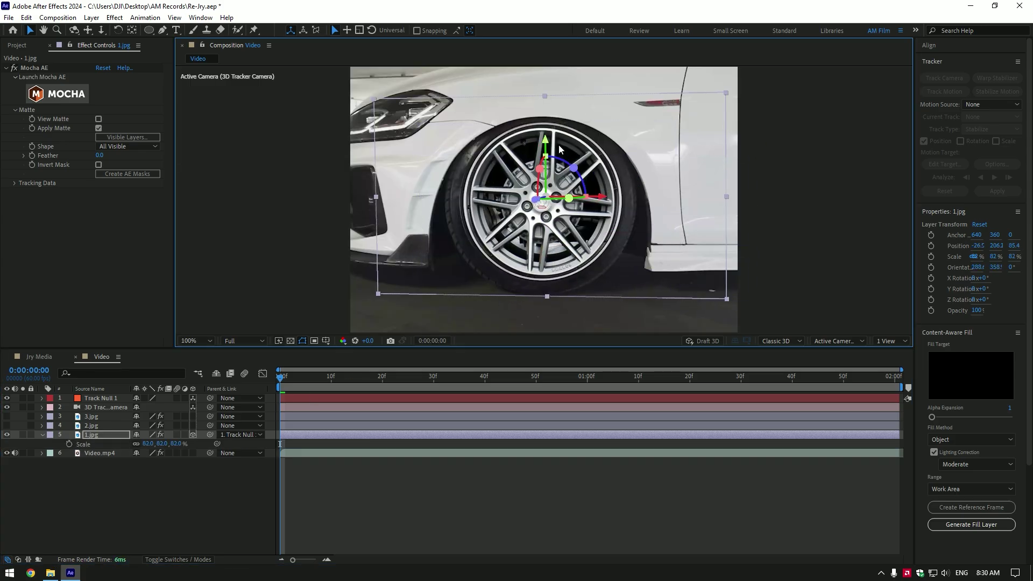
pyautogui.moveTo(564, 197); pyautogui.dragTo(537, 166)
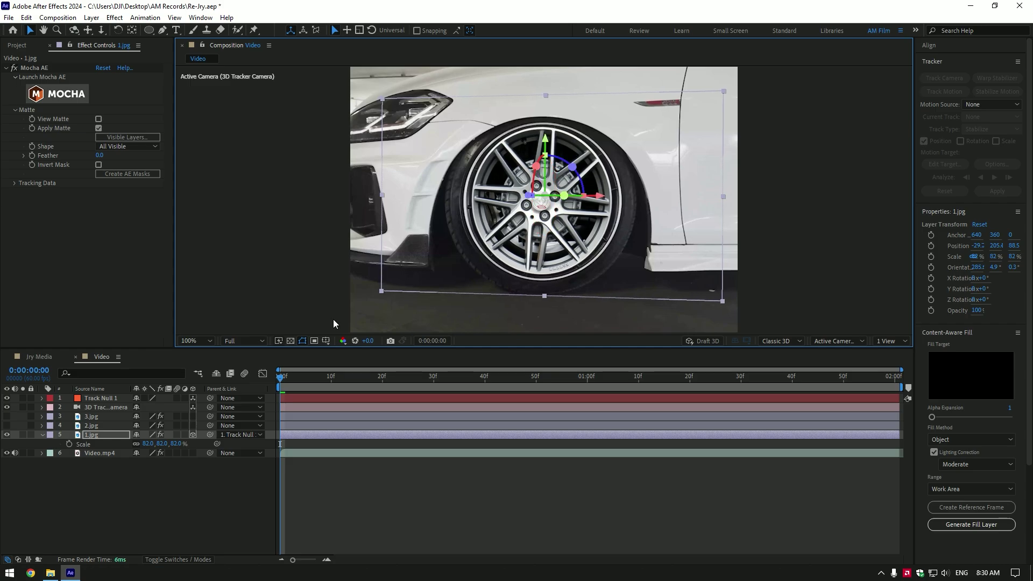
pyautogui.moveTo(147, 444); pyautogui.dragTo(152, 443)
pyautogui.press(',')
pyautogui.press('F2')
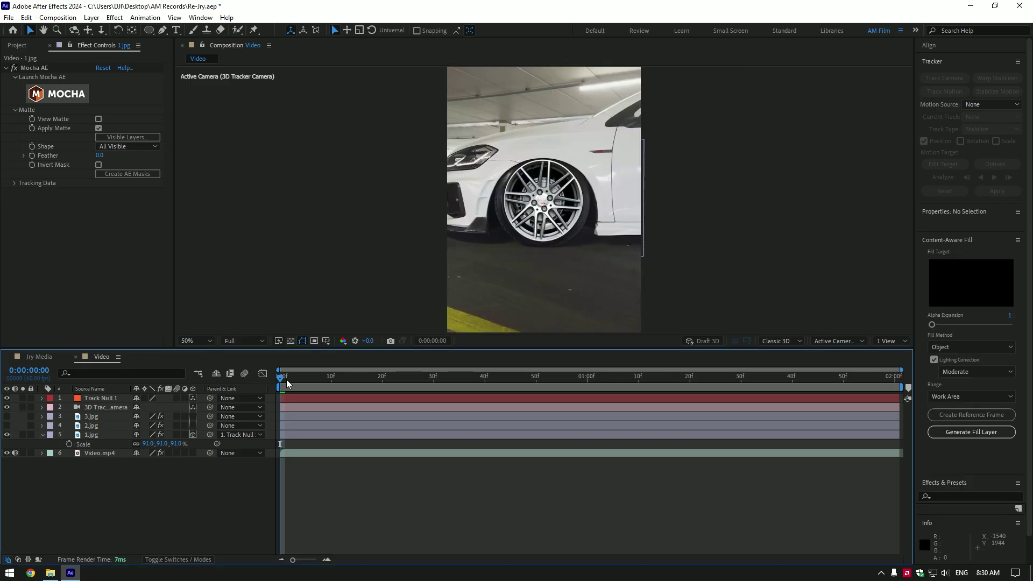
pyautogui.press('space')
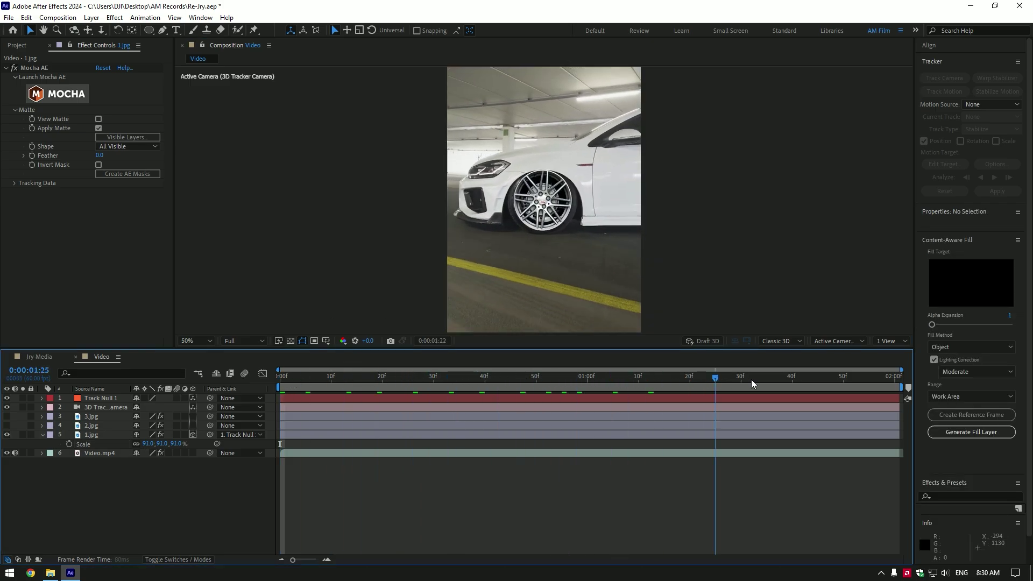
pyautogui.click(108, 435)
pyautogui.click(43, 435)
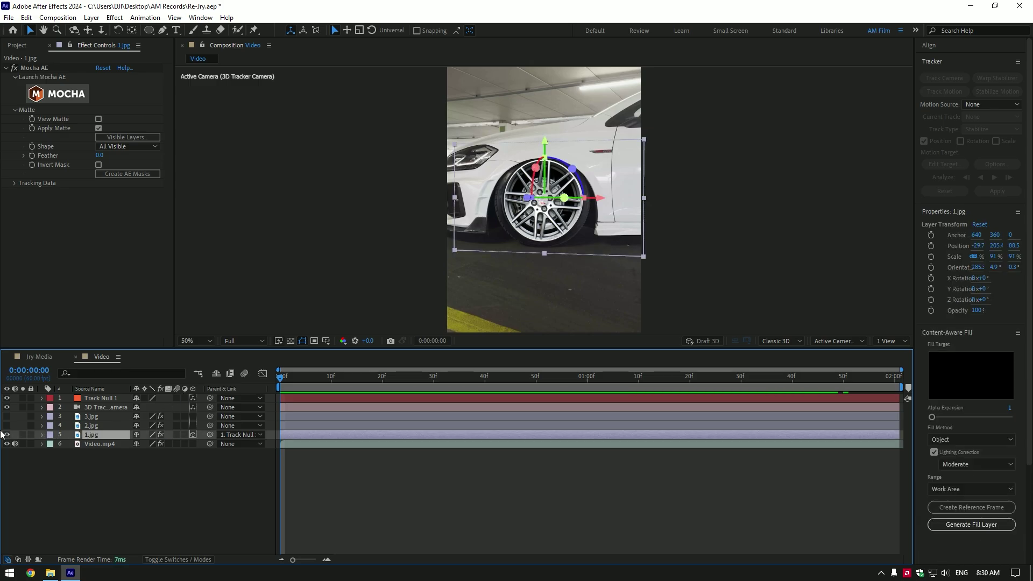
# Hide 1.jpg and show 2.jpg, then parent 2.jpg to Track Null 1 as a 3D layer
pyautogui.click(6, 435)
pyautogui.click(96, 426)
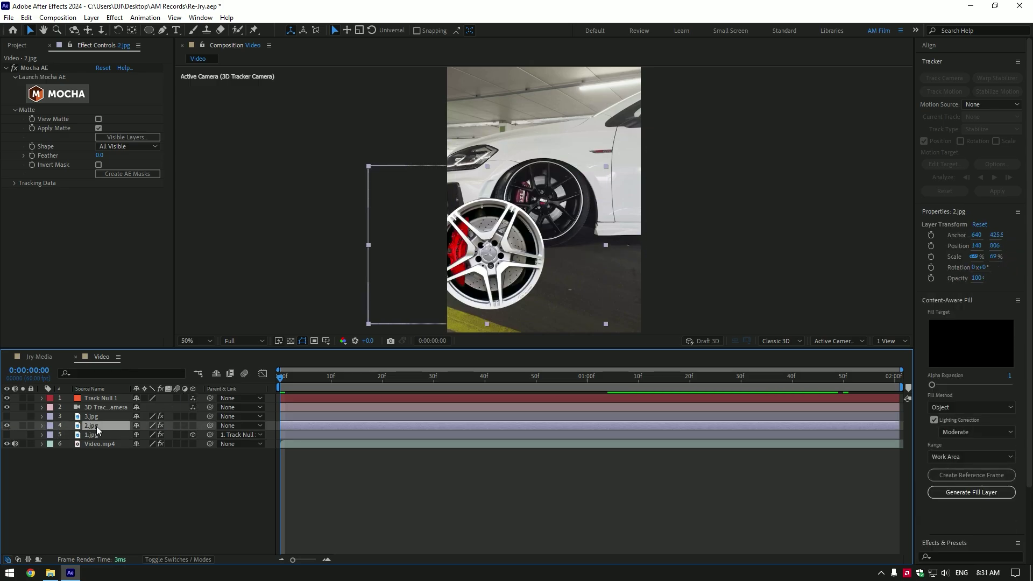
pyautogui.moveTo(210, 425); pyautogui.dragTo(104, 399)
pyautogui.click(192, 425)
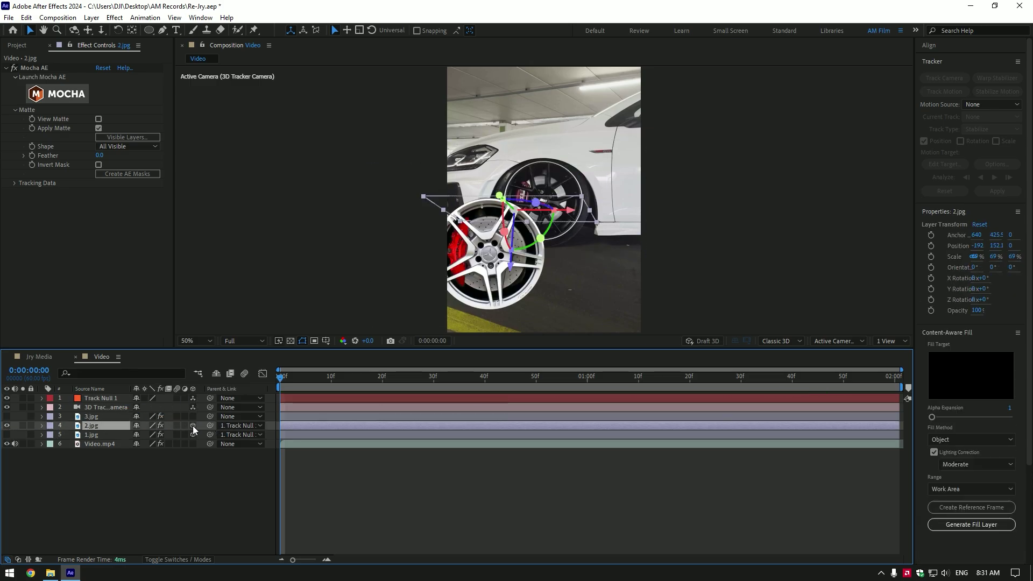
# Position and rotate the 2.jpg rim over the car's wheel and scale it to 80%
pyautogui.press('s')
pyautogui.moveTo(143, 435); pyautogui.dragTo(135, 435)
pyautogui.scroll(1, 545, 200)
pyautogui.moveTo(544, 204); pyautogui.dragTo(537, 186)
pyautogui.moveTo(549, 188); pyautogui.dragTo(553, 189)
pyautogui.moveTo(143, 435); pyautogui.dragTo(146, 435)
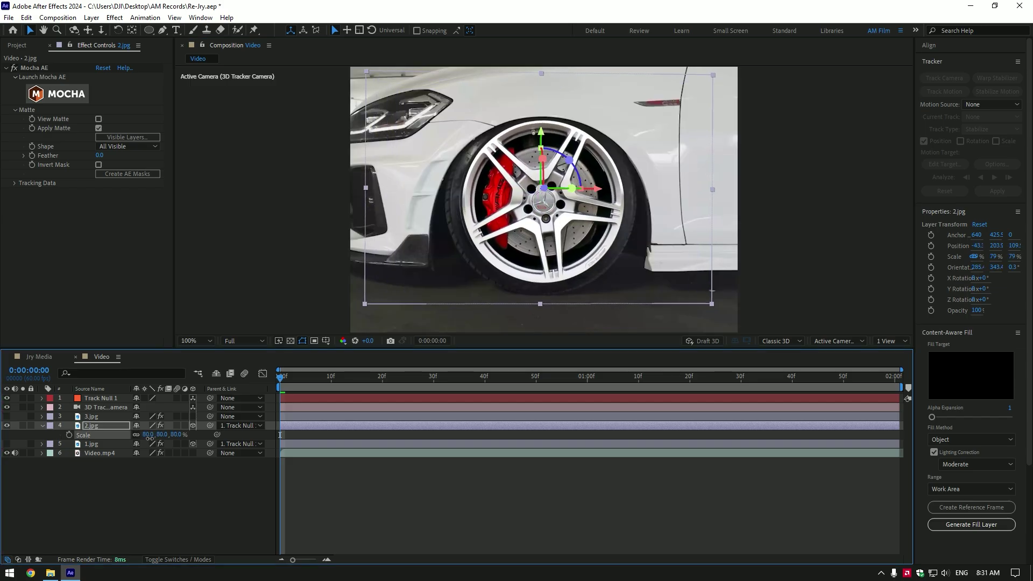
pyautogui.press('s')
pyautogui.click(259, 330)
pyautogui.scroll(-1, 259, 330)
# Show the 3.jpg layer, parent it to Track Null 1 and make it a 3D layer
pyautogui.moveTo(310, 381); pyautogui.dragTo(104, 398)
pyautogui.click(6, 416)
pyautogui.click(90, 416)
pyautogui.click(193, 416)
# Fit the 3.jpg rim over the car's wheel at 57% scale and toggle the visibility of 2.jpg
pyautogui.press('s')
pyautogui.press('.')
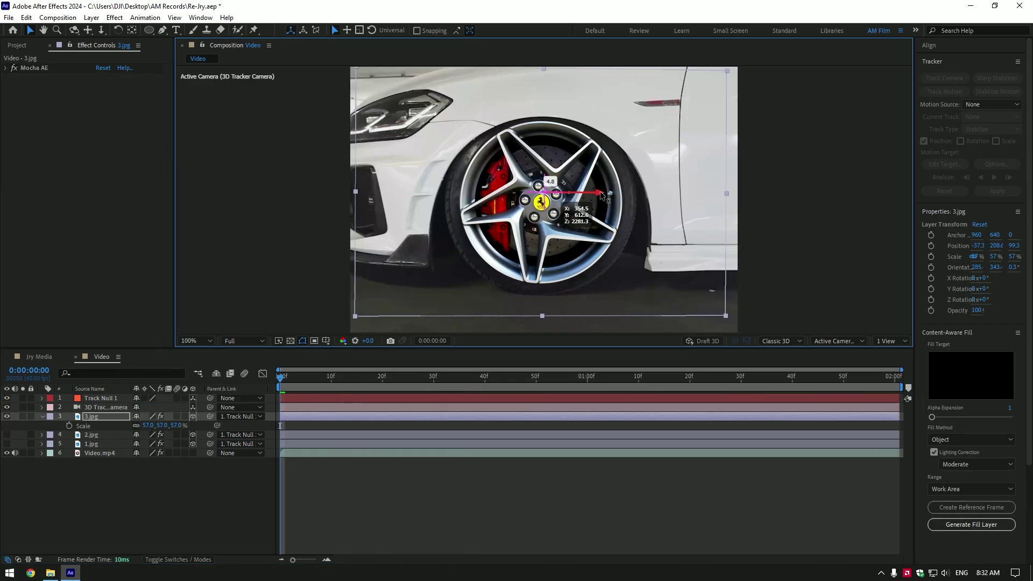
pyautogui.click(42, 418)
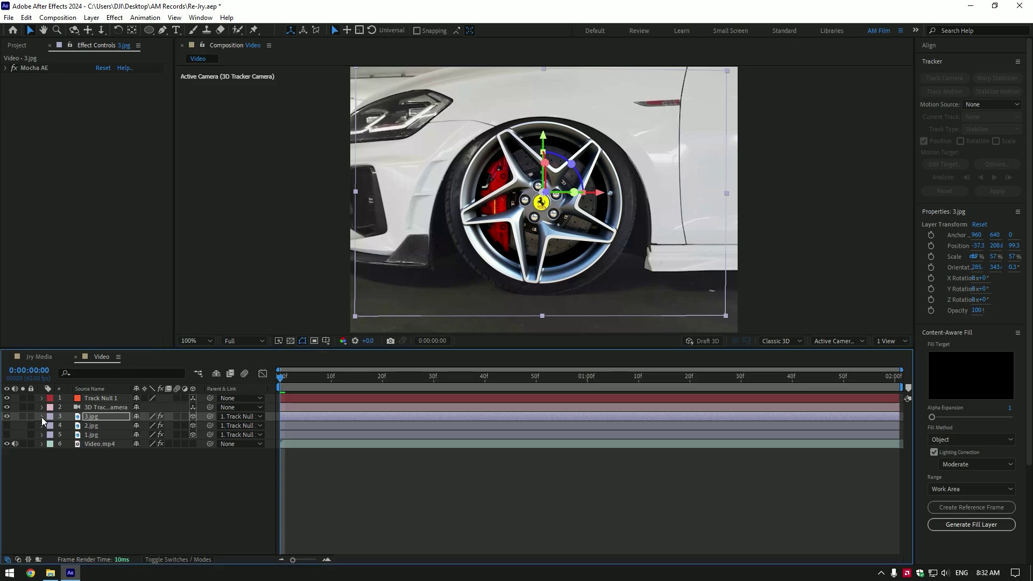
pyautogui.click(6, 425)
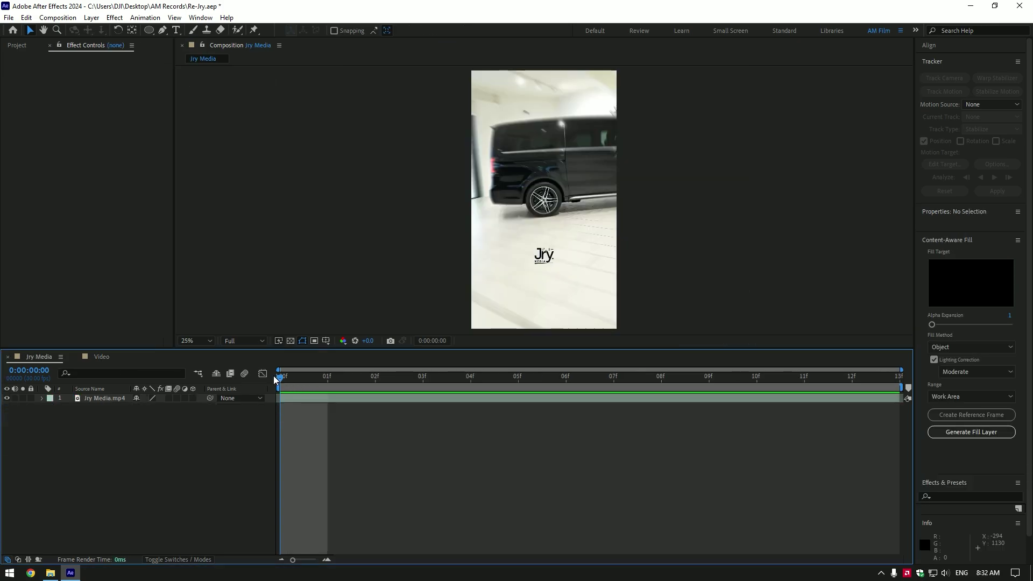
# Scrub through the Jry Media composition from its first frame to check the timing of the wheel changes
pyautogui.moveTo(276, 380); pyautogui.dragTo(547, 385)
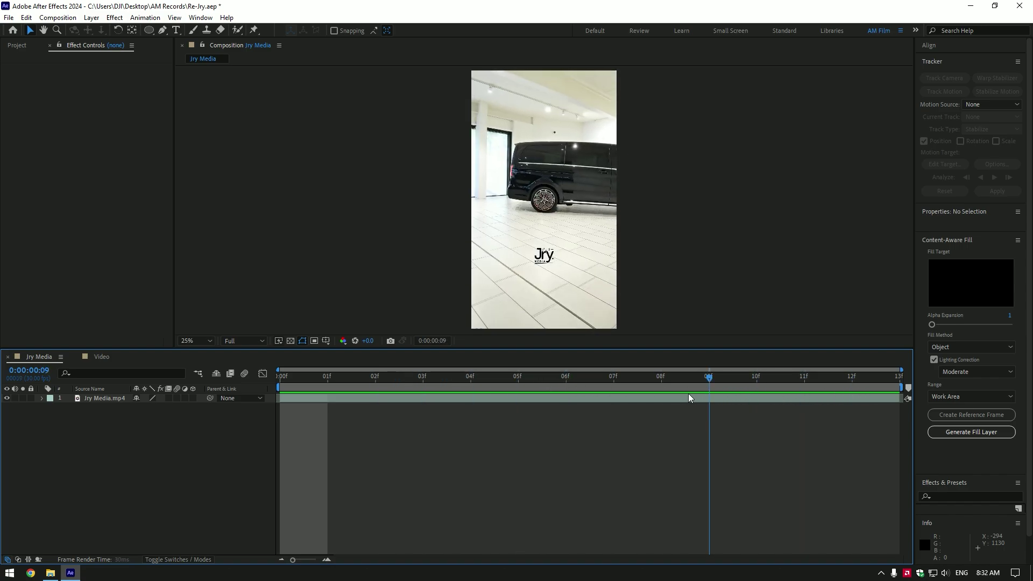
# In the Video composition, trim the start of 2.jpg to 0:00:00:38 and the start of 3.jpg to 0:00:01:22
pyautogui.click(102, 356)
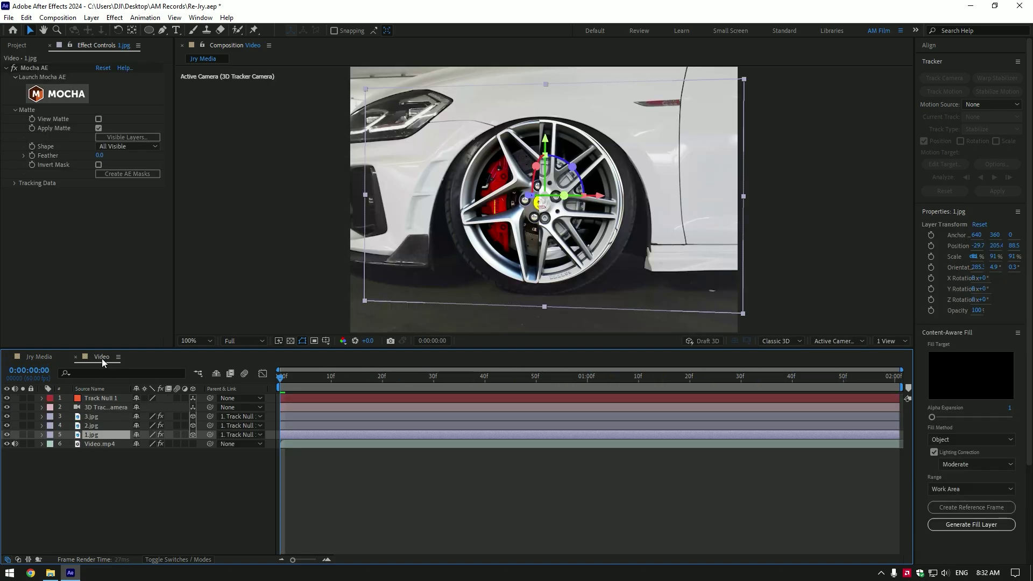
pyautogui.moveTo(282, 380); pyautogui.dragTo(389, 382)
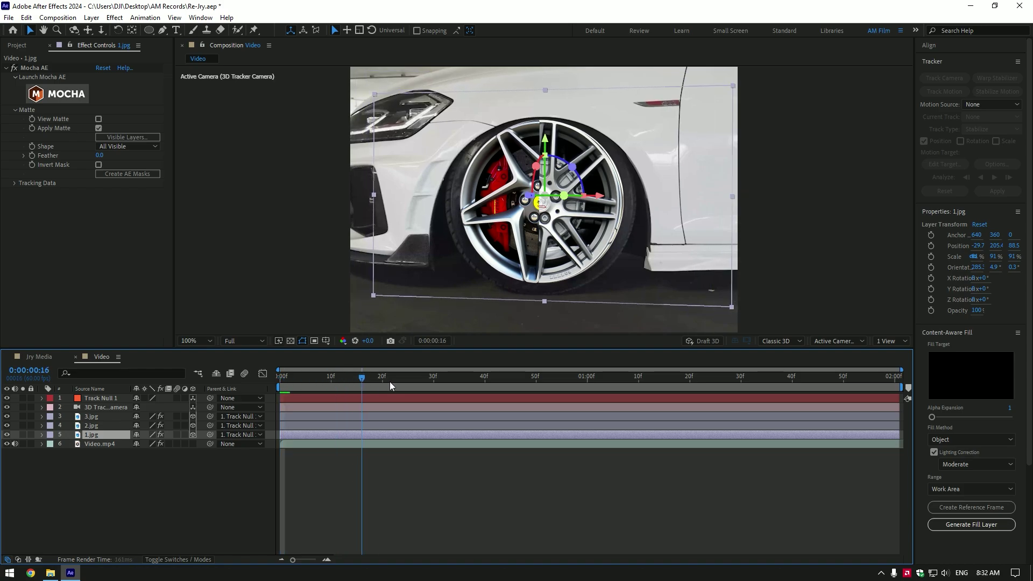
pyautogui.moveTo(281, 426); pyautogui.dragTo(389, 430)
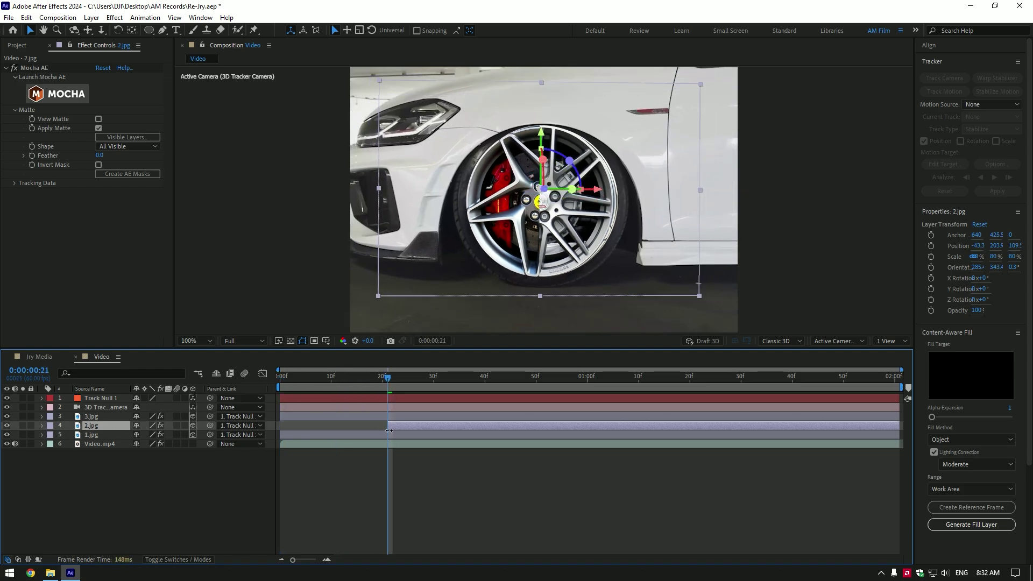
pyautogui.moveTo(386, 377); pyautogui.dragTo(592, 389)
pyautogui.moveTo(280, 417); pyautogui.dragTo(592, 417)
pyautogui.moveTo(591, 379); pyautogui.dragTo(476, 426)
pyautogui.moveTo(515, 379); pyautogui.dragTo(563, 380)
pyautogui.moveTo(593, 417); pyautogui.dragTo(700, 416)
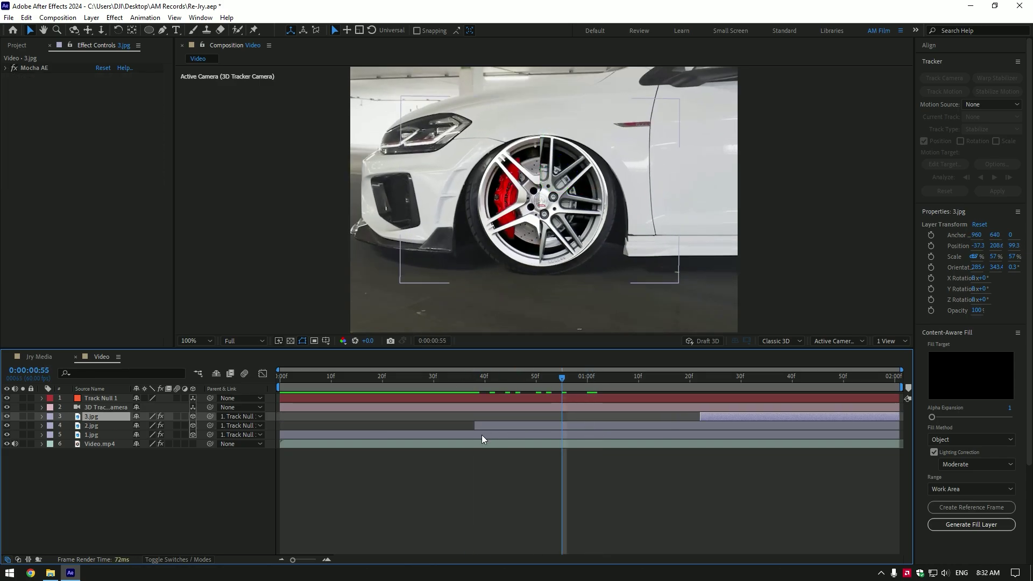
# Cut the 1.jpg layer at 0:00:00:38, where 2.jpg starts, and remove the part after the cut
pyautogui.click(482, 435)
pyautogui.moveTo(482, 380); pyautogui.dragTo(473, 379)
pyautogui.click(474, 380)
pyautogui.hotkey('alt', ']')
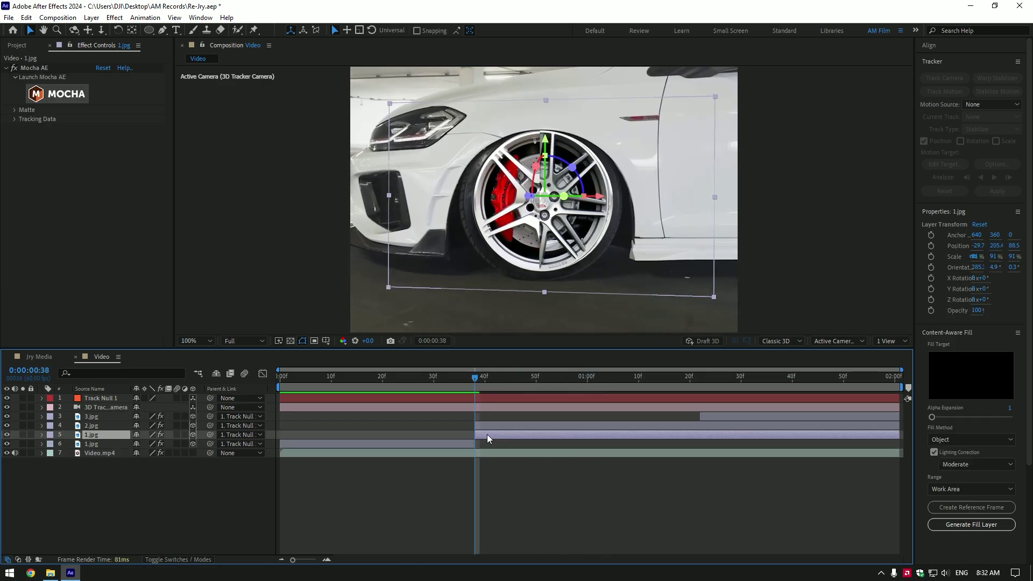
pyautogui.click(486, 435)
# Split the 2.jpg layer at 0:00:01:22, where 3.jpg starts, and delete the remainder
pyautogui.click(700, 385)
pyautogui.click(712, 425)
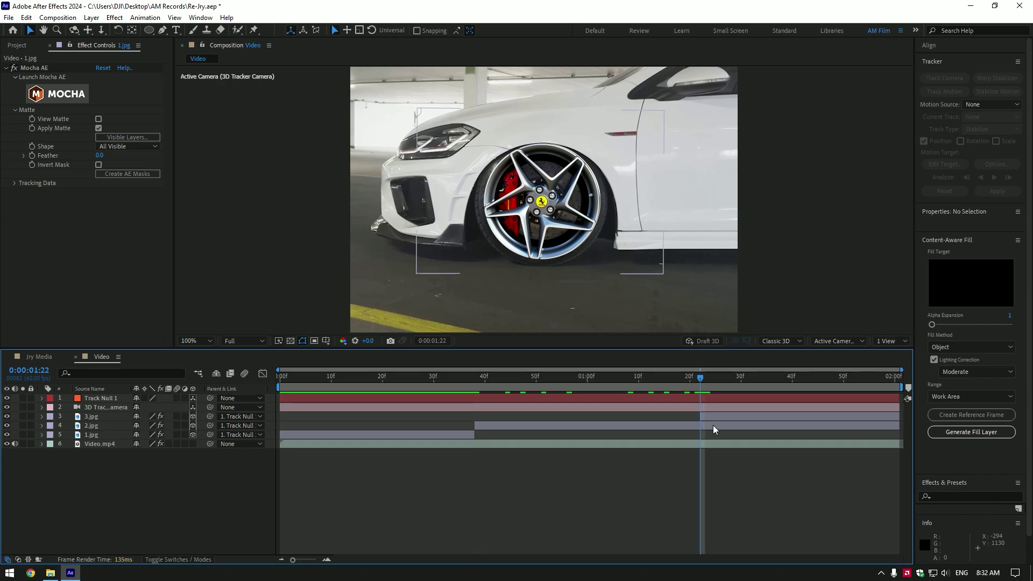
pyautogui.hotkey('ctrl', 'shift', 'd')
pyautogui.press('Delete')
# Play the Video composition from its first frame and compare its wheel changes with the Jry Media composition
pyautogui.moveTo(701, 380); pyautogui.dragTo(279, 380)
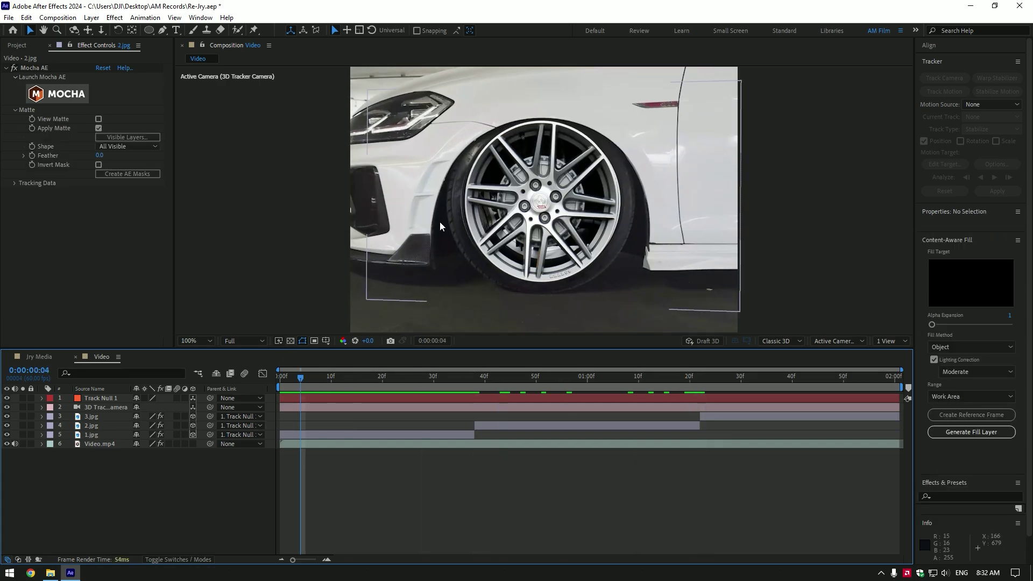
pyautogui.scroll(-2, 507, 284)
pyautogui.press('space')
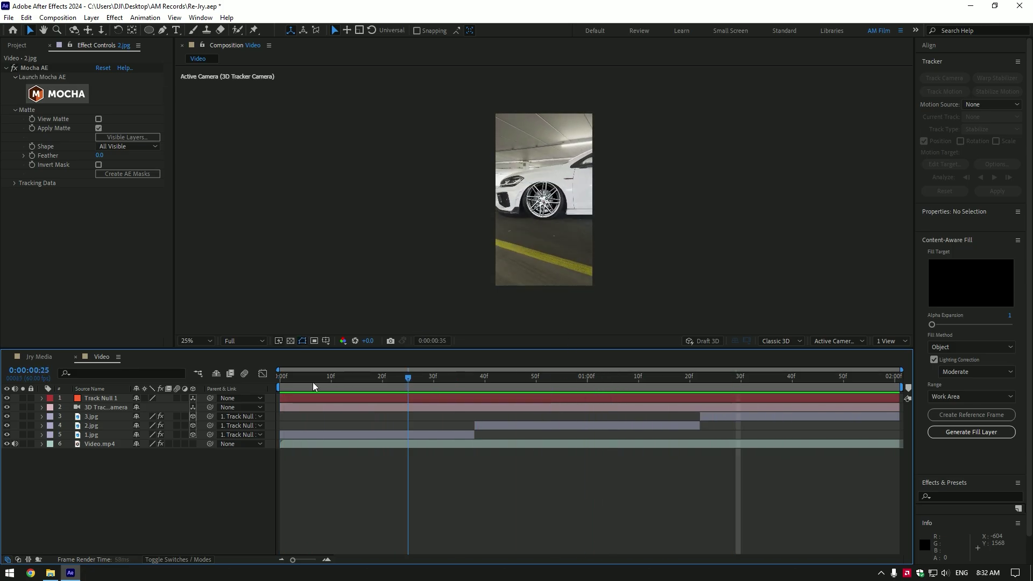
pyautogui.press('space')
pyautogui.click(32, 357)
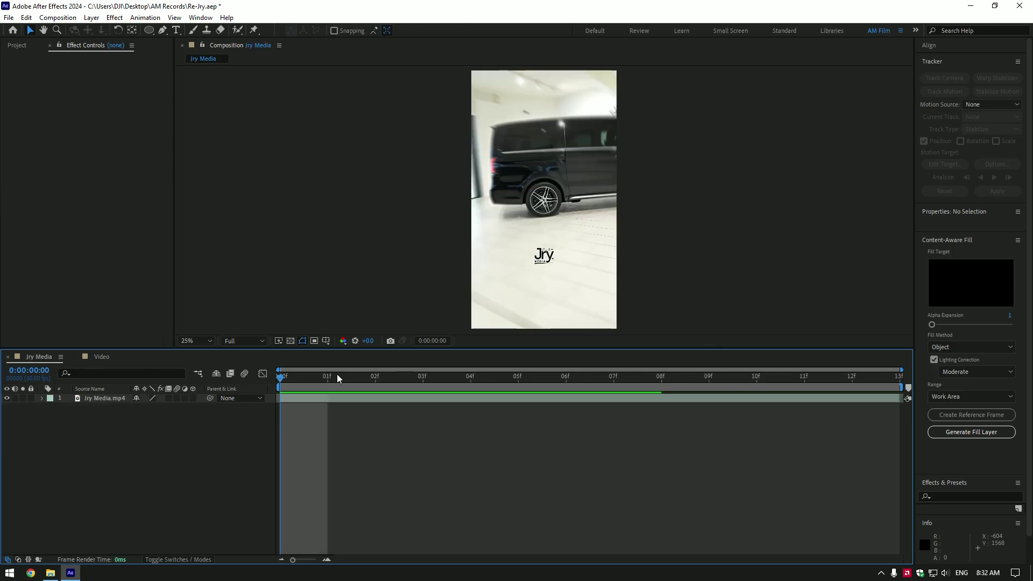
pyautogui.moveTo(358, 388); pyautogui.dragTo(115, 394)
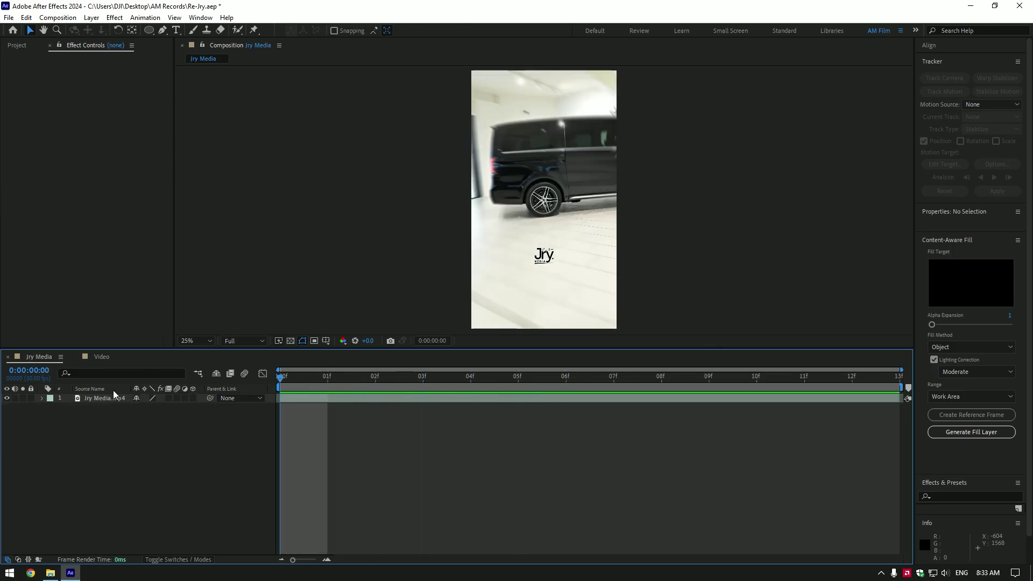
# Add an adjustment layer to the Video composition and name it Shakes + Lights
pyautogui.click(102, 356)
pyautogui.rightClick(129, 493)
pyautogui.moveTo(182, 360)
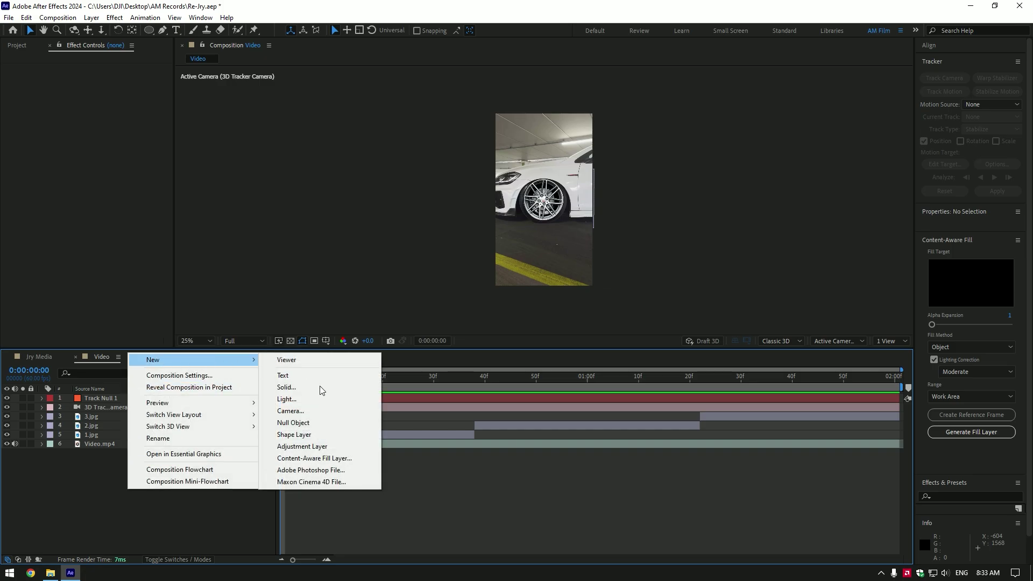
pyautogui.click(301, 446)
pyautogui.press('Return')
pyautogui.write('S')
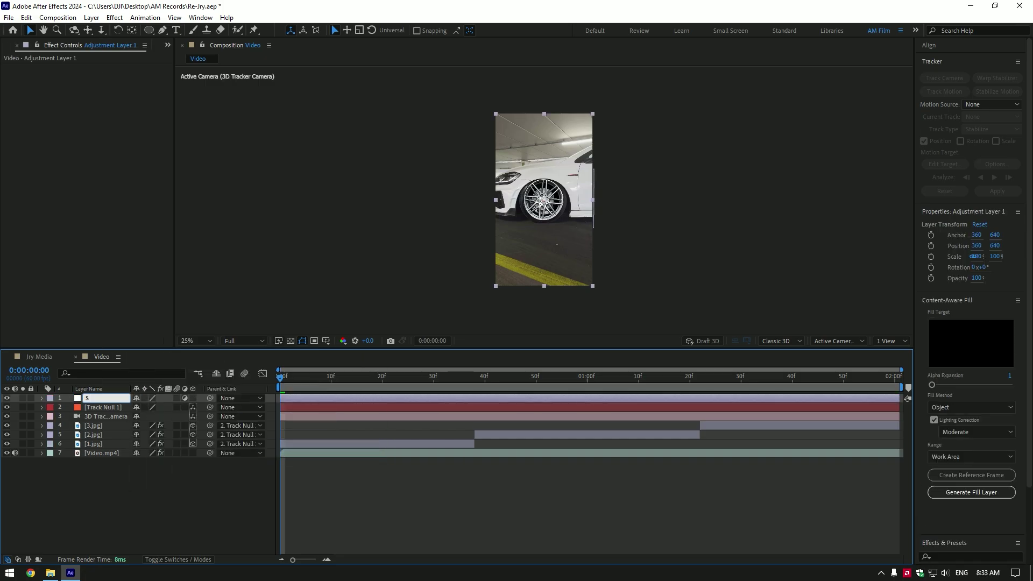
pyautogui.write('hakes + Lights')
pyautogui.press('Return')
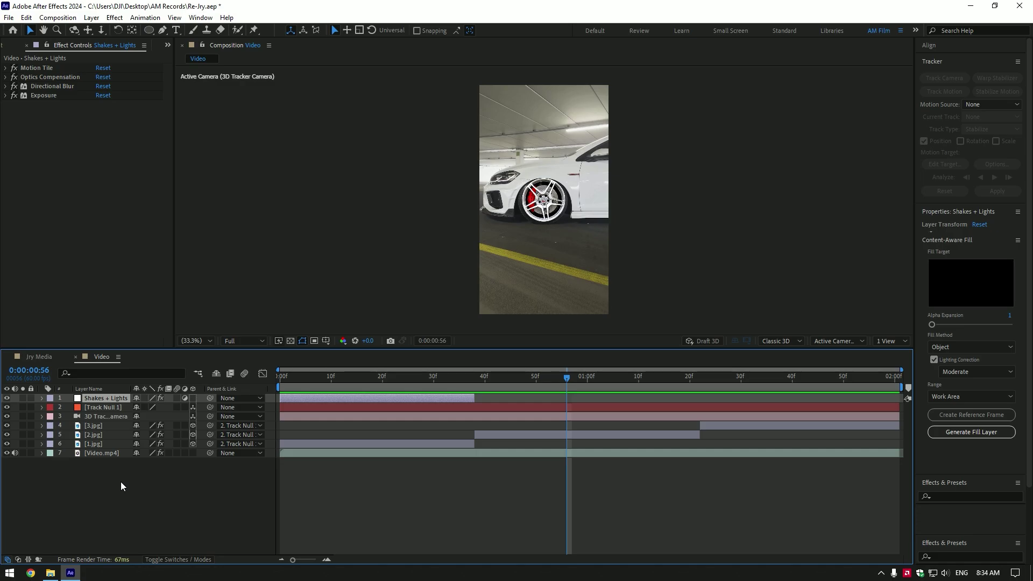
# Pre-compose all layers below Shakes + Lights, moving all attributes into the new composition and keeping the default name
pyautogui.moveTo(121, 483); pyautogui.dragTo(88, 404)
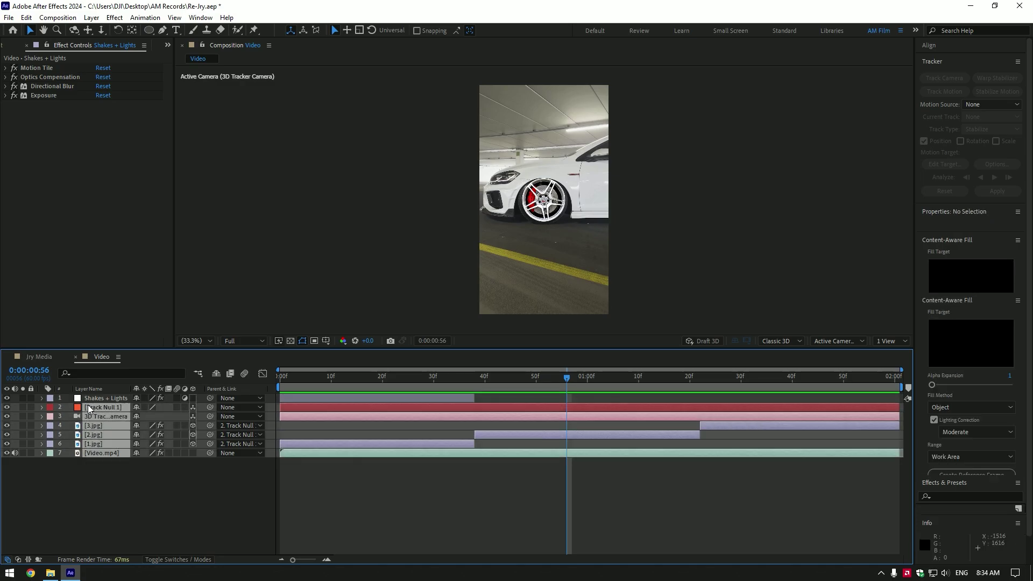
pyautogui.rightClick(104, 454)
pyautogui.click(153, 382)
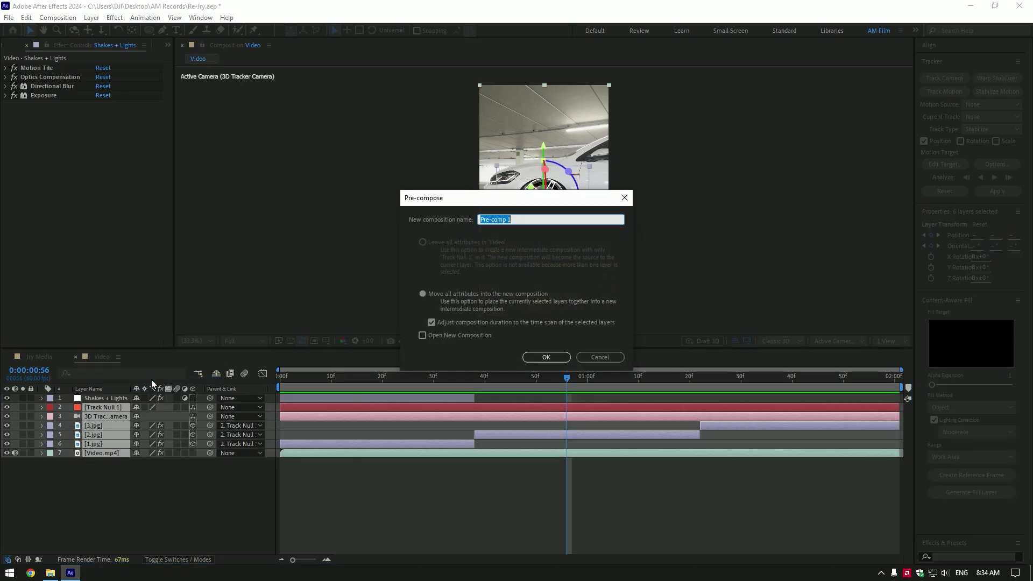
pyautogui.click(560, 356)
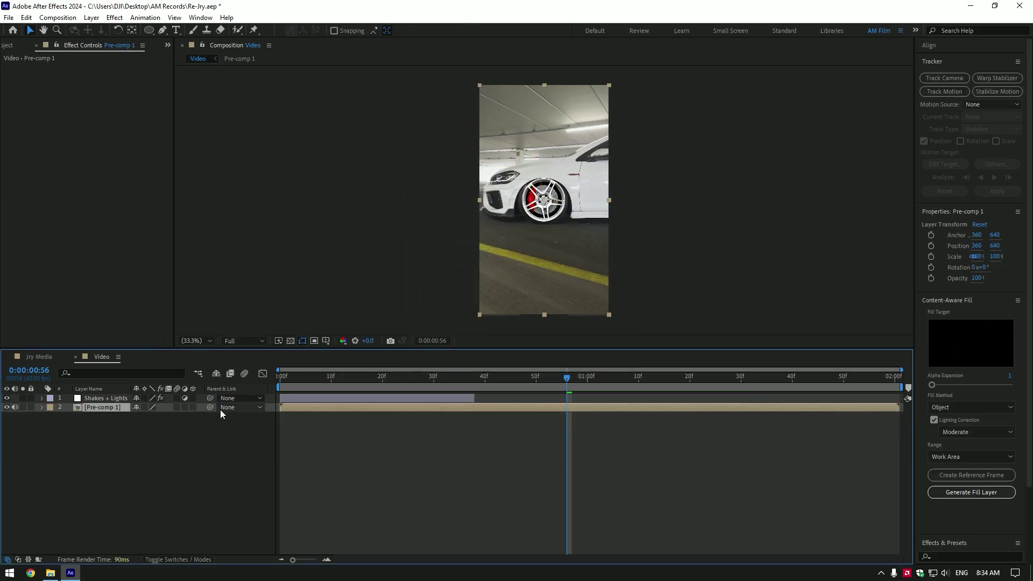
# Enable time remapping on the Pre-comp 1 layer
pyautogui.rightClick(108, 407)
pyautogui.moveTo(216, 148)
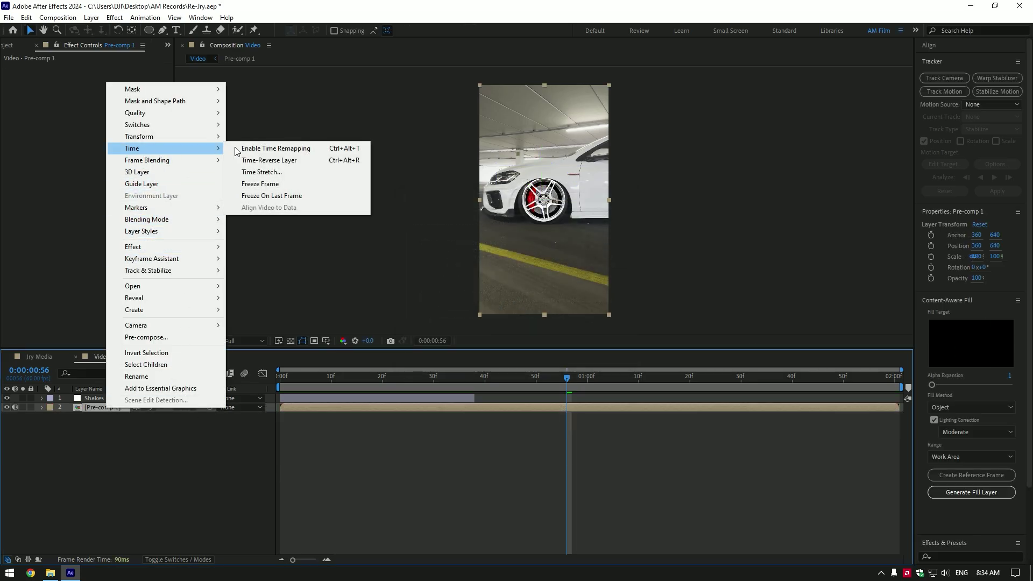
pyautogui.click(255, 149)
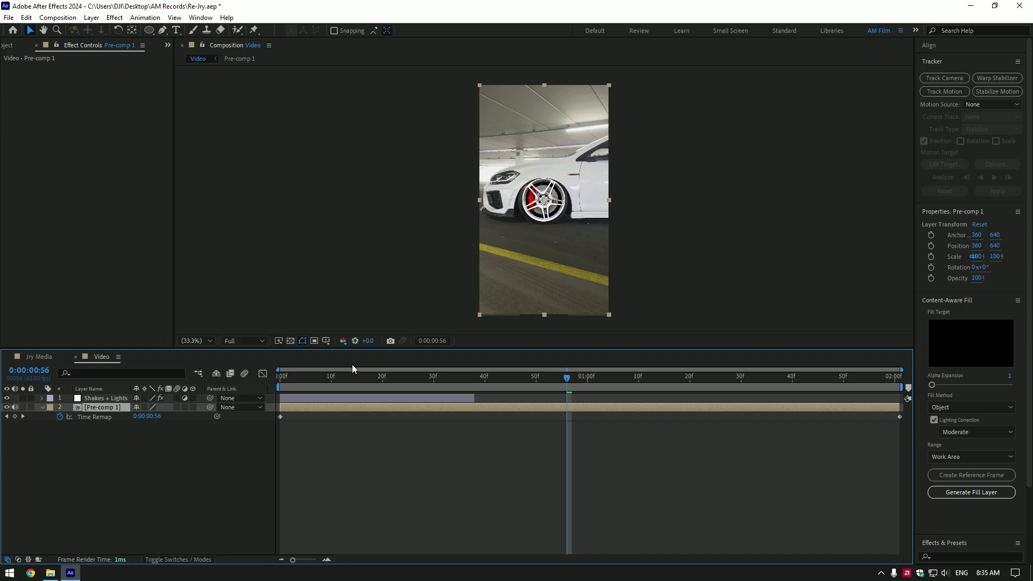
# Move the last Time Remap keyframe to 0:00:01:01, trim the layer's end there, and apply Easy Ease to both keyframes
pyautogui.moveTo(352, 377); pyautogui.dragTo(592, 389)
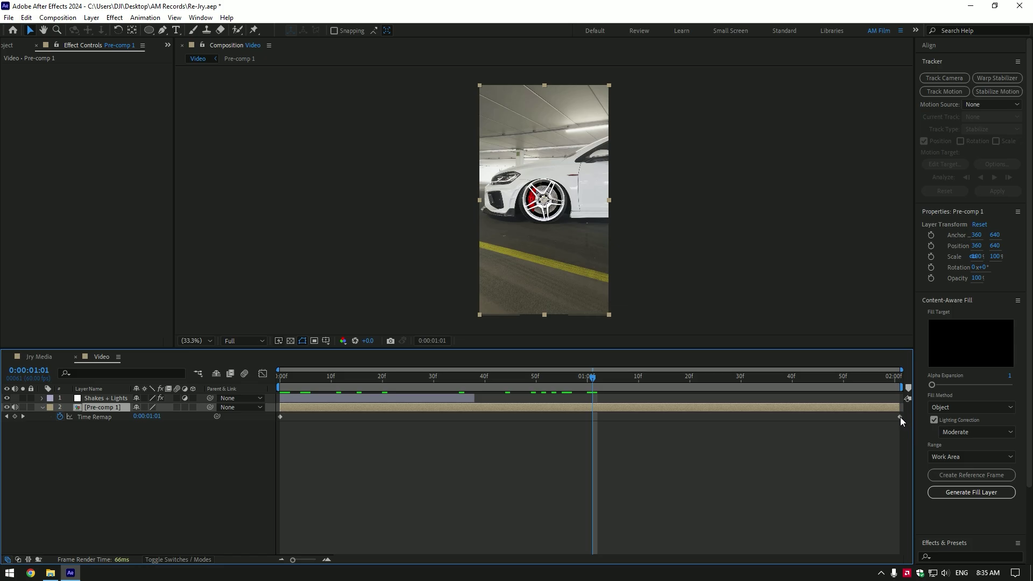
pyautogui.moveTo(900, 417); pyautogui.dragTo(280, 418)
pyautogui.hotkey('ctrl', 'shift', 'd')
pyautogui.press('Delete')
pyautogui.press('F9')
# Shape the Time Remap value graph into a curve that is steep at both ends and nearly flat in the middle
pyautogui.click(401, 378)
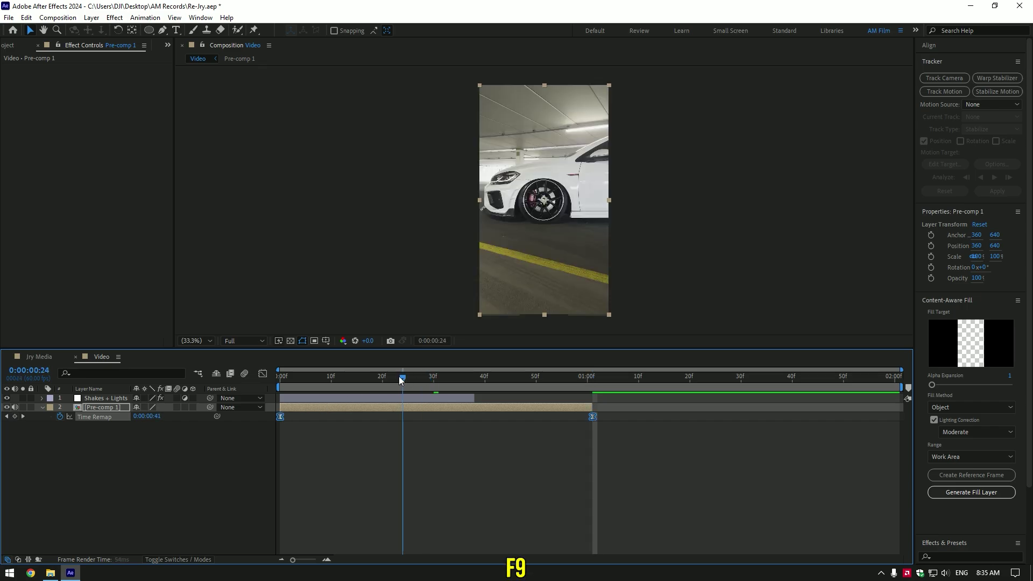
pyautogui.click(263, 373)
pyautogui.rightClick(350, 496)
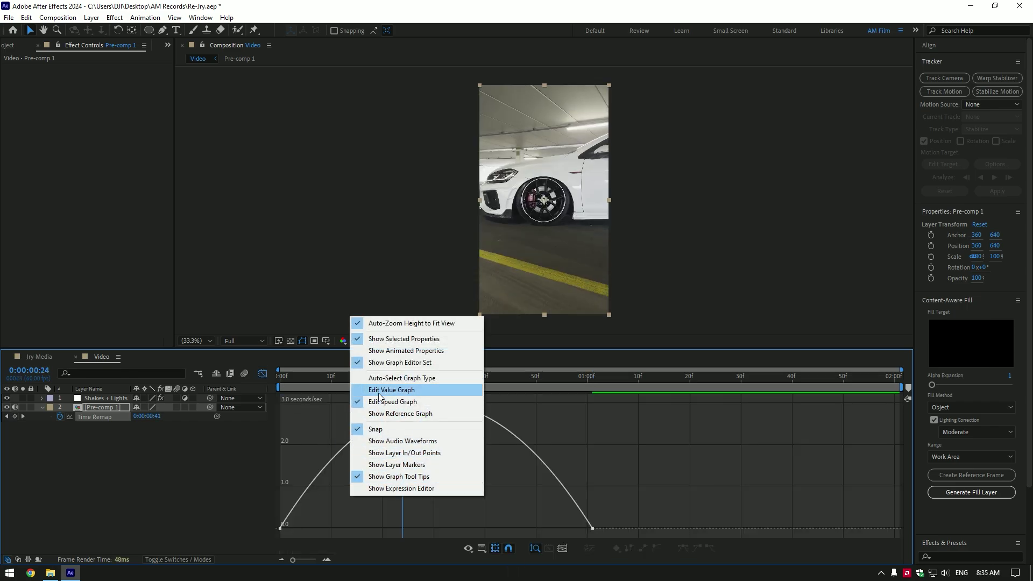
pyautogui.click(379, 393)
pyautogui.moveTo(334, 476); pyautogui.dragTo(253, 544)
pyautogui.moveTo(381, 528); pyautogui.dragTo(356, 434)
pyautogui.moveTo(488, 404); pyautogui.dragTo(545, 505)
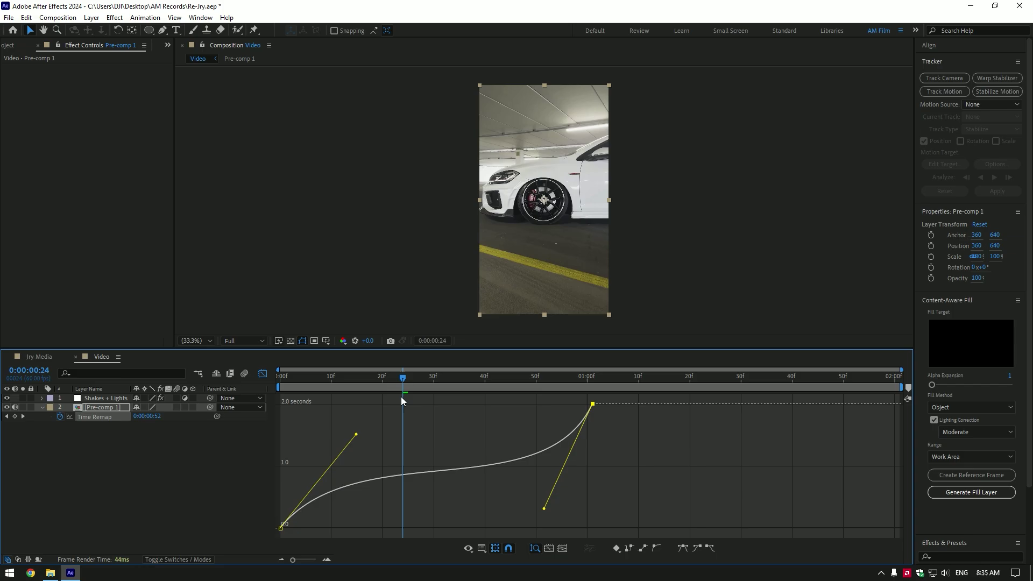
# Preview the speed ramp, close the graph editor, and trim the Video composition to the end of Pre-comp 1
pyautogui.press('space')
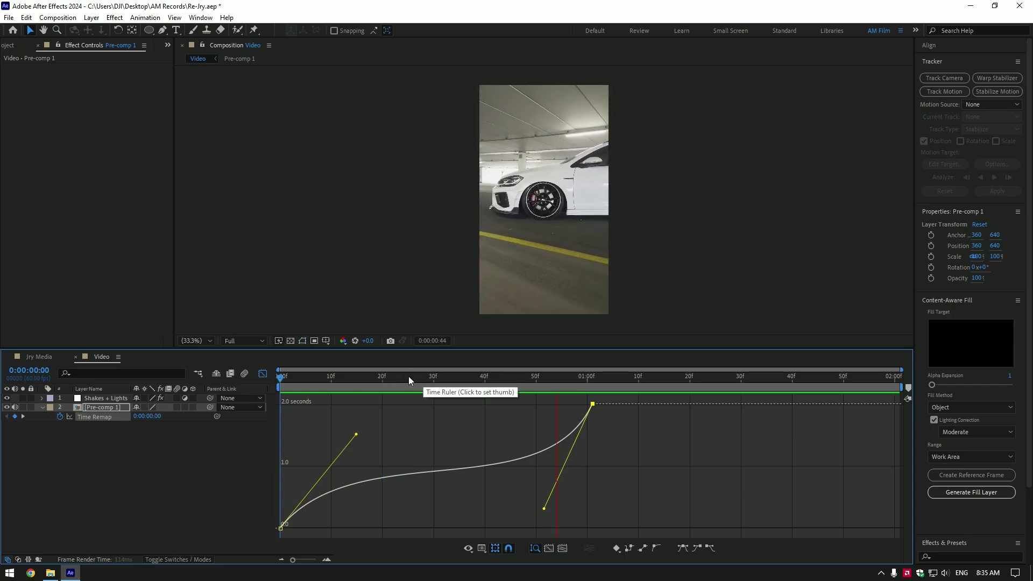
pyautogui.press('space')
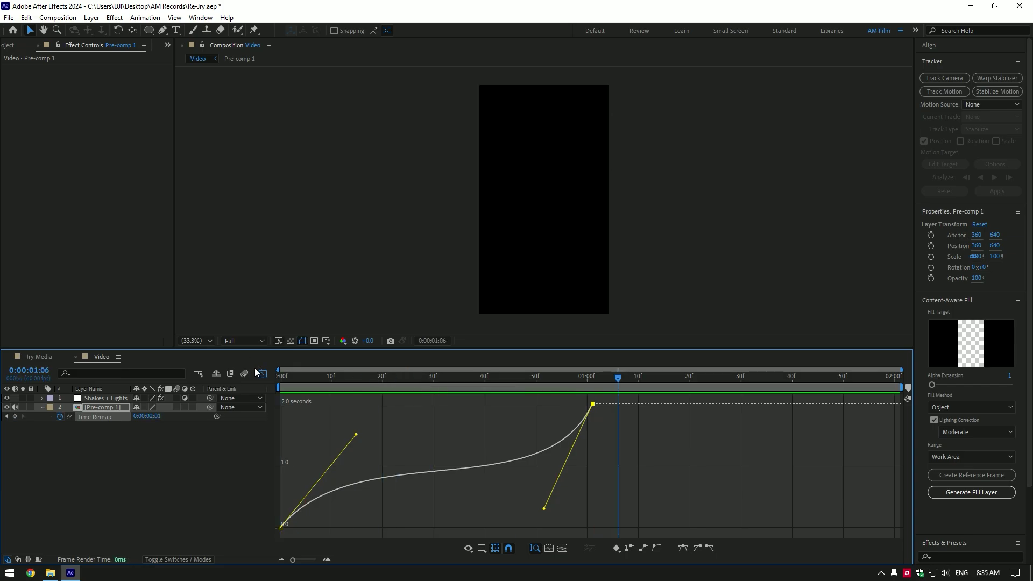
pyautogui.click(262, 374)
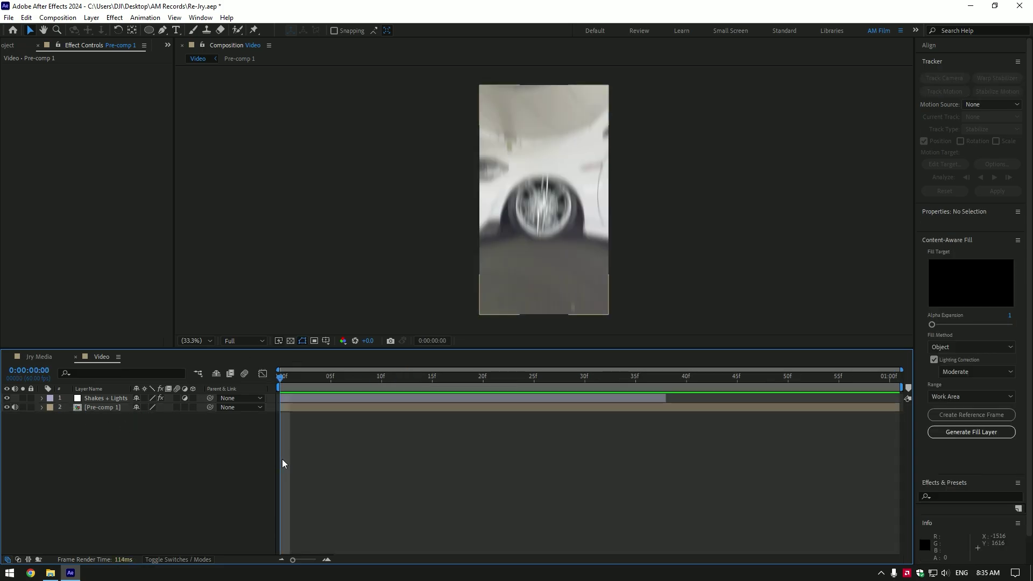
pyautogui.press('space')
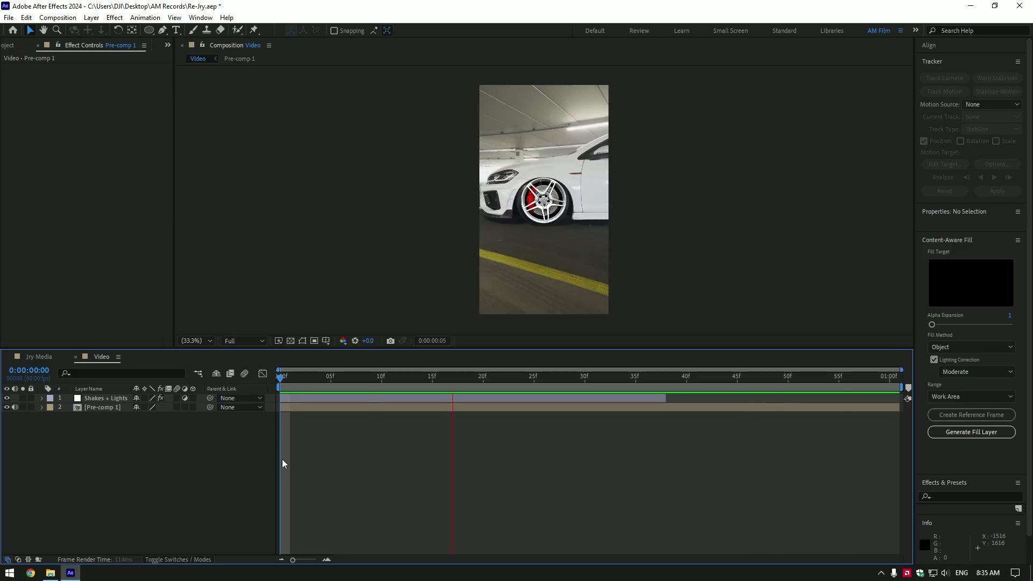
# Apply RSMB Pro to Pre-comp 1 with Use GPU on and a blur amount of 0.80, and preview it
pyautogui.hotkey('ctrl', 'space')
pyautogui.write('rsmb')
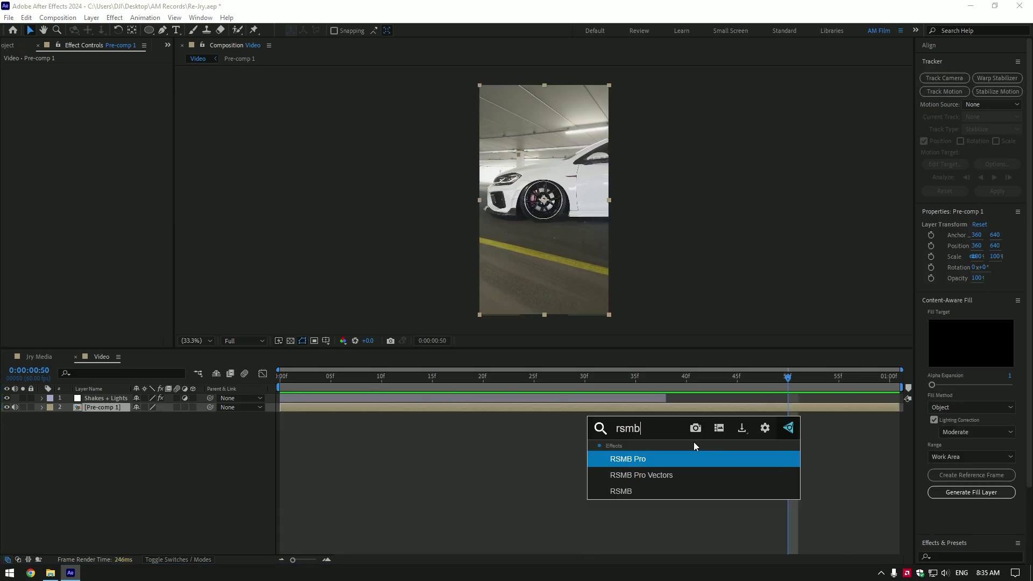
pyautogui.press('Return')
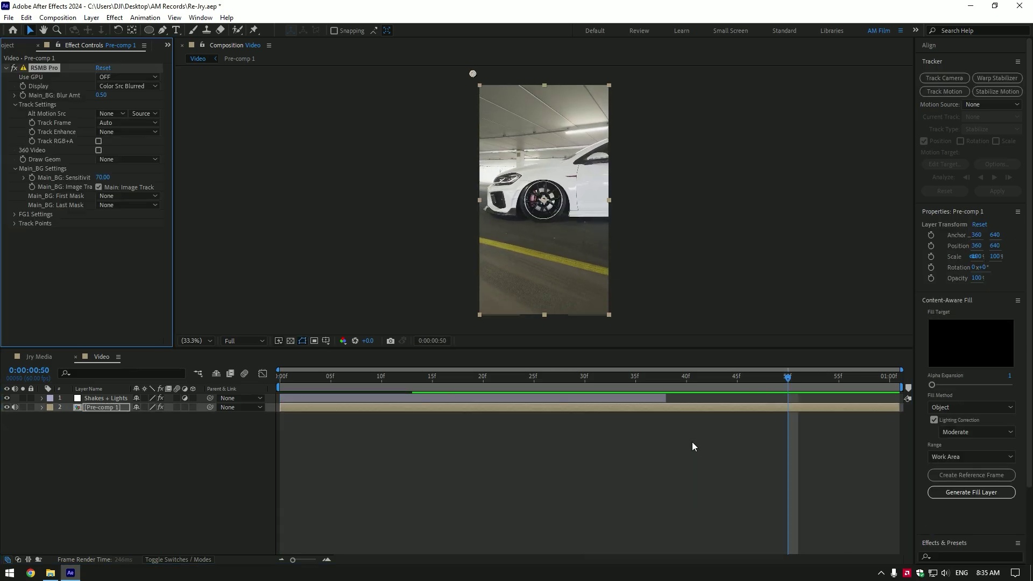
pyautogui.click(127, 77)
pyautogui.click(119, 101)
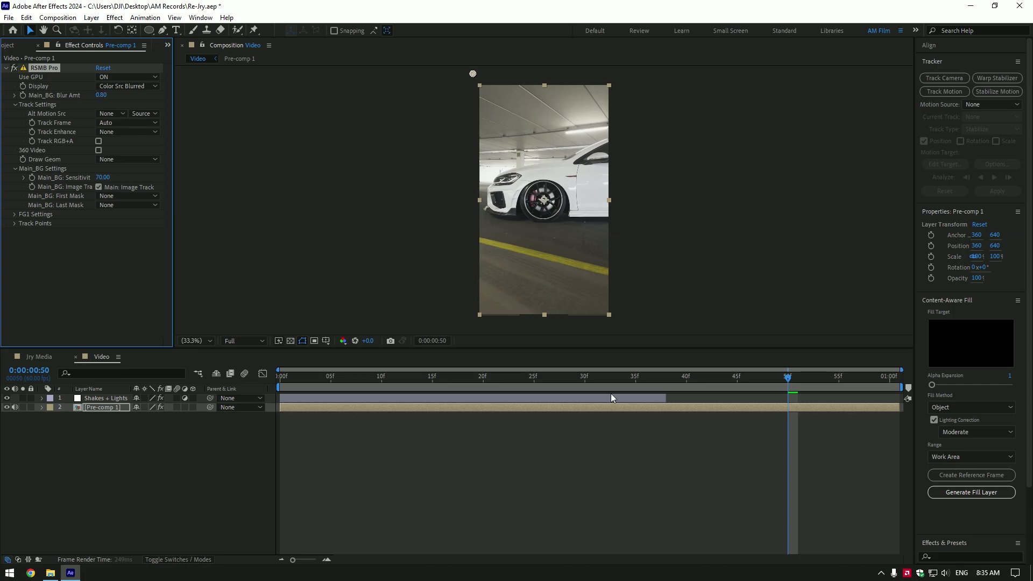
pyautogui.moveTo(788, 379); pyautogui.dragTo(540, 401)
pyautogui.press('space')
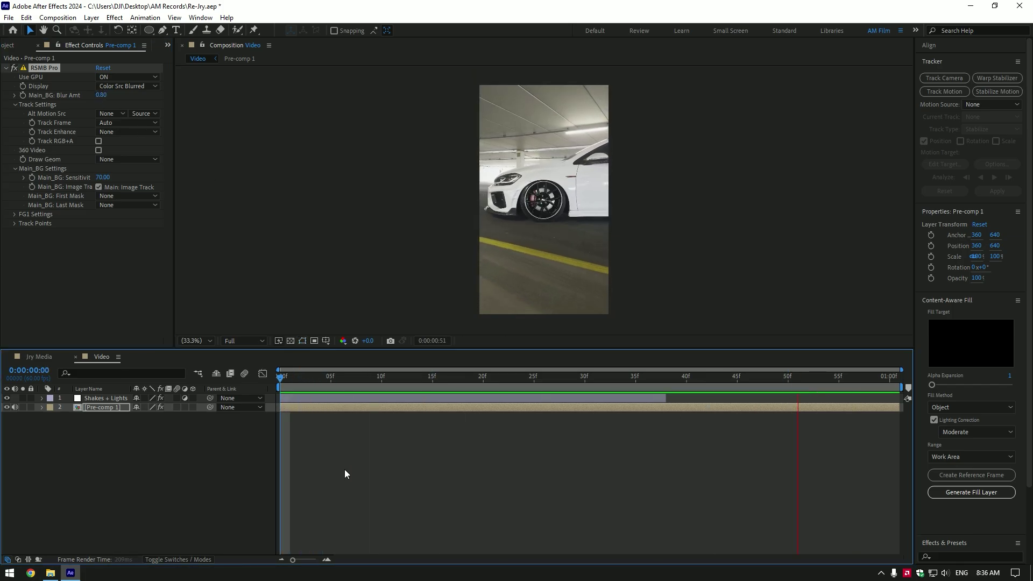